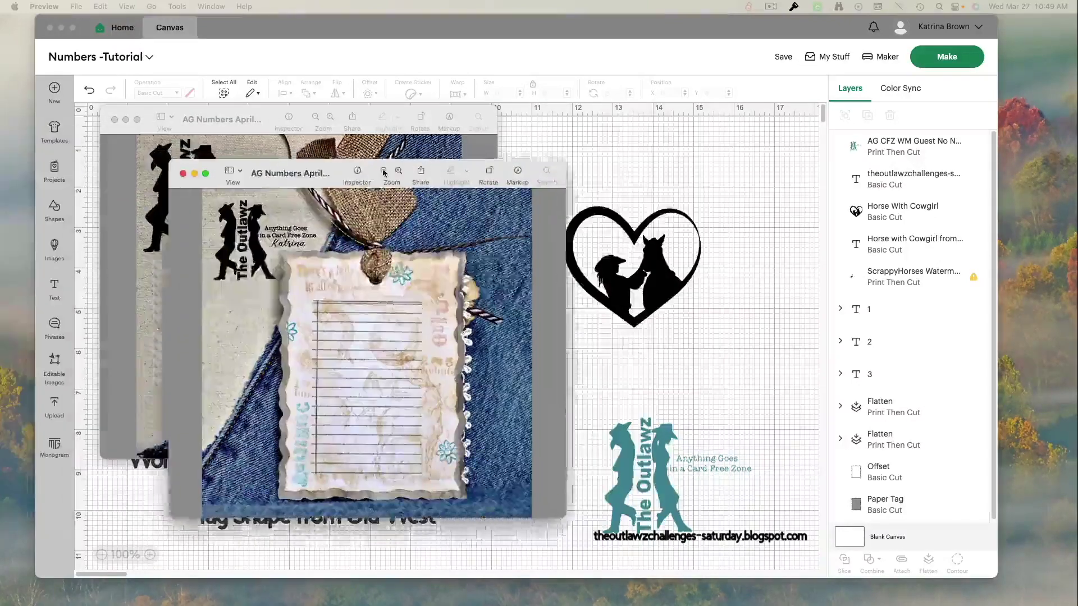
Place the lined tag-back photo beside the front photo, then minimize both Preview windows.
left_click_drag(341, 169, 634, 123)
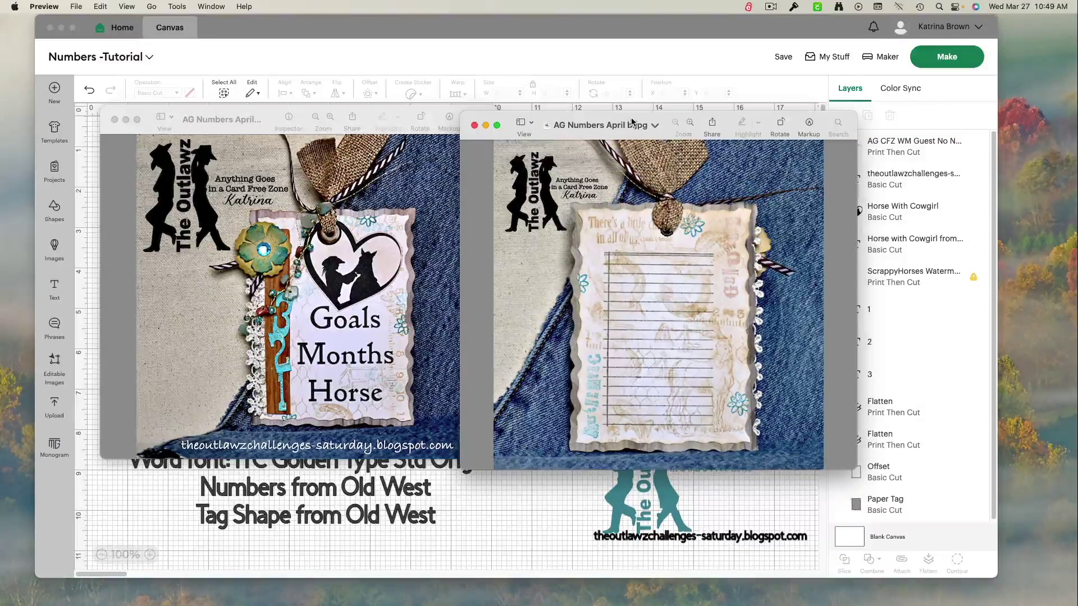
double_click(632, 122)
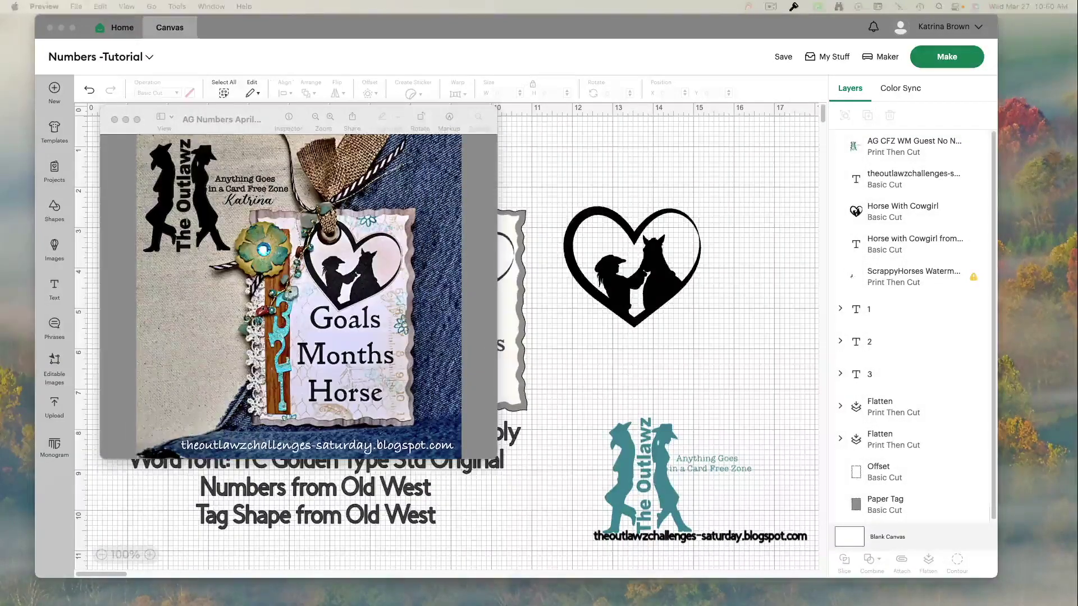
double_click(259, 117)
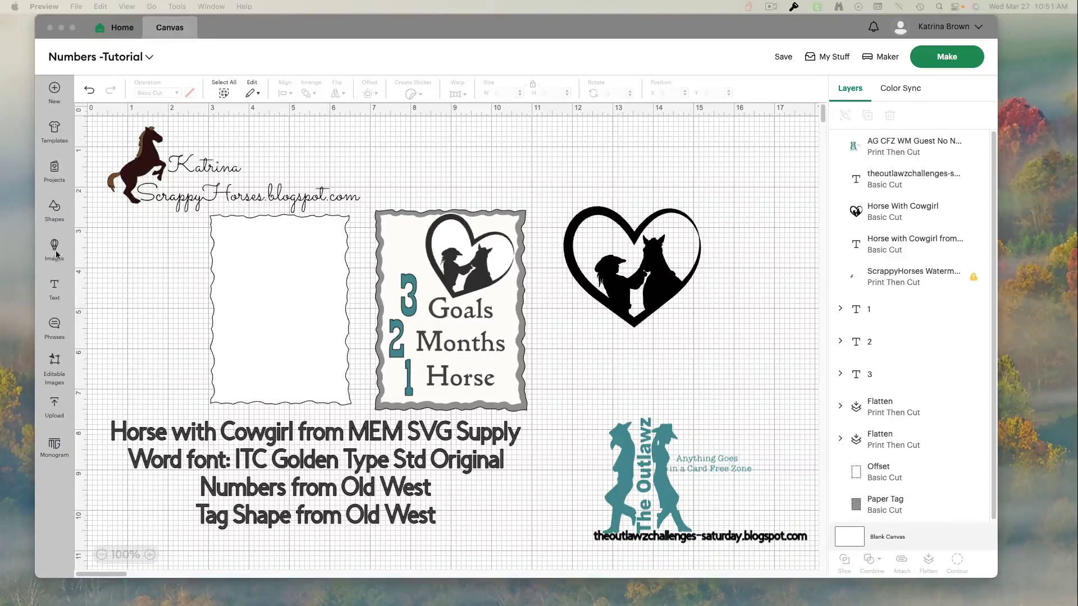
Bring the Cricut Design Space window with the Numbers tutorial canvas back to the front.
left_click(56, 301)
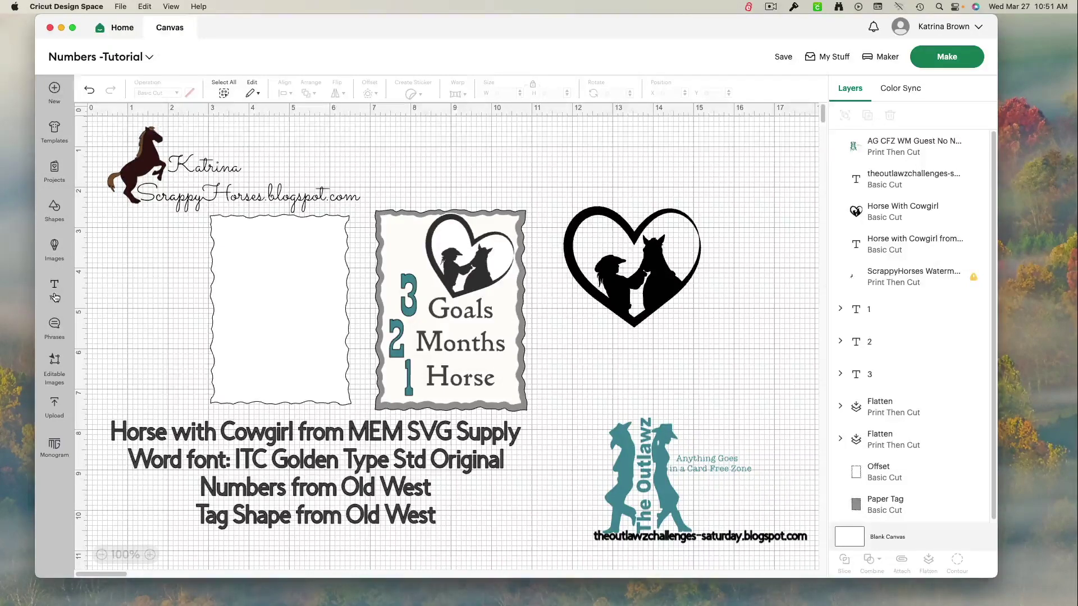
Add a '3' text box and set it to the Old West font.
left_click(55, 298)
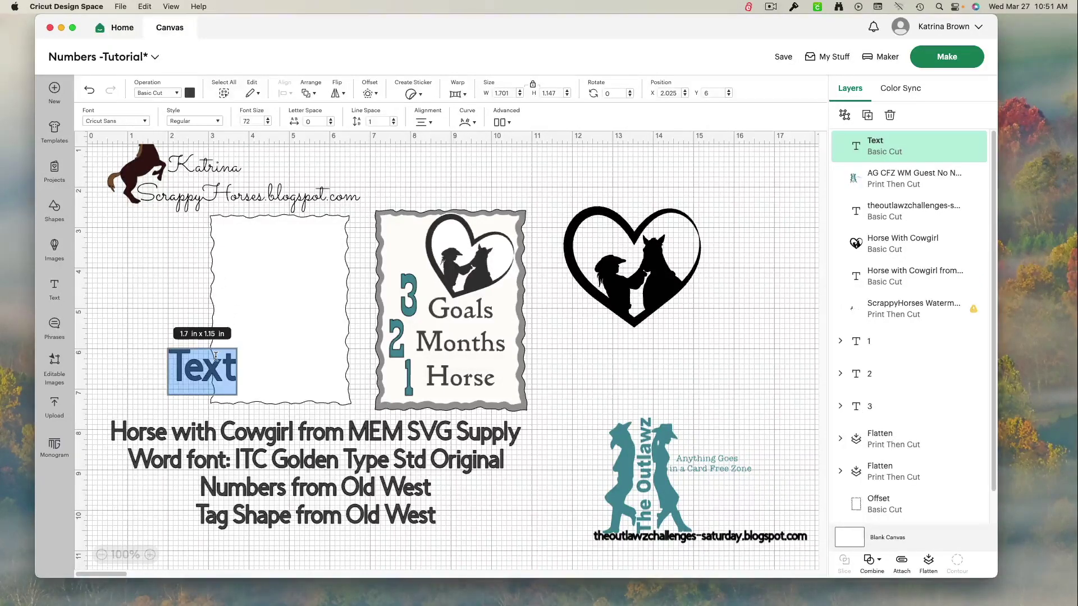
type("3")
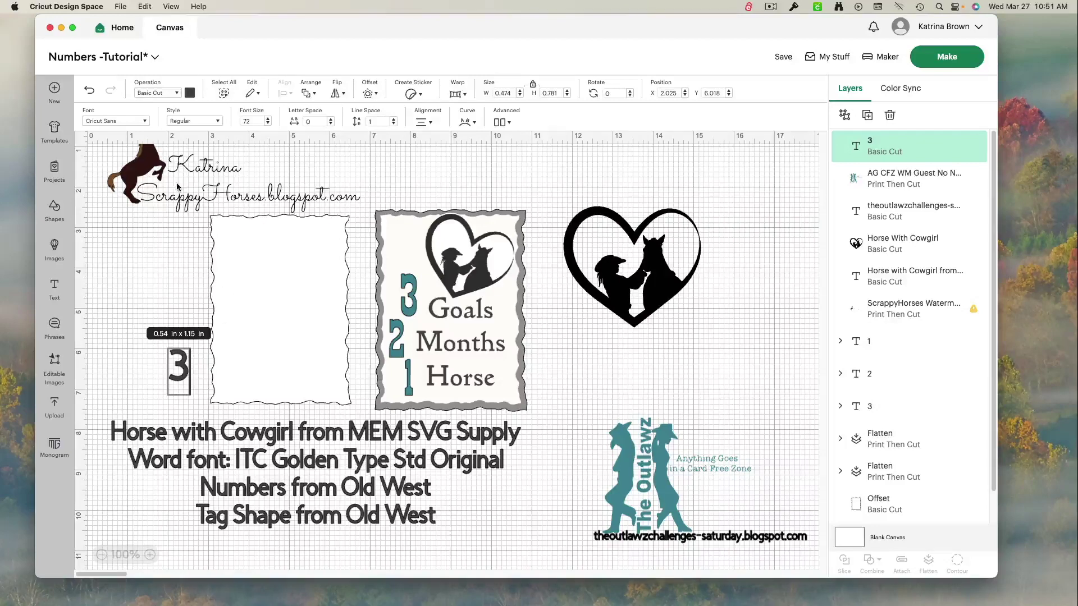
left_click(143, 122)
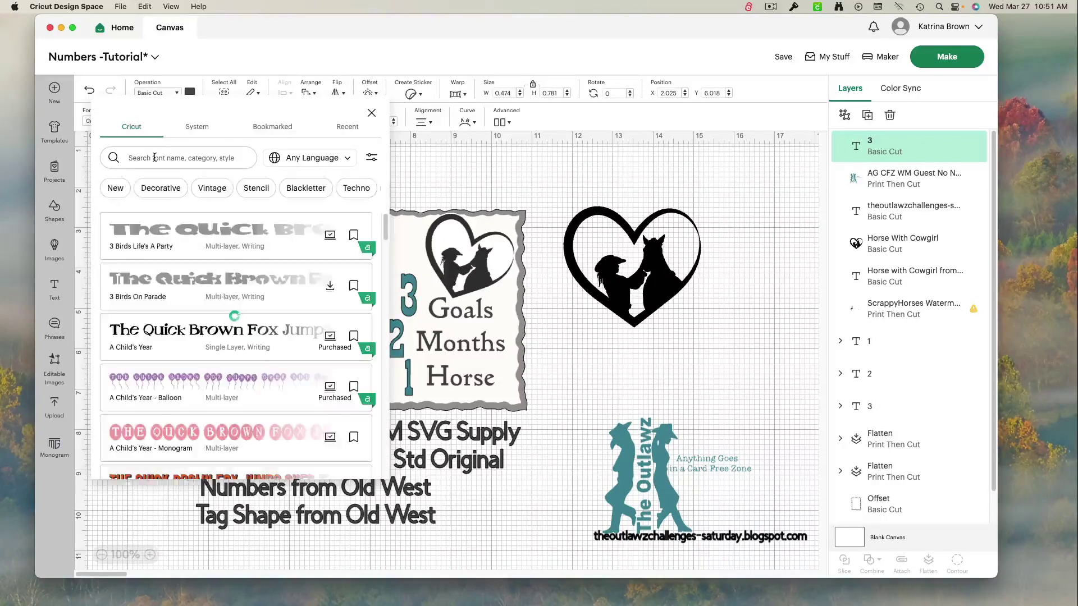
left_click(154, 158)
type("o")
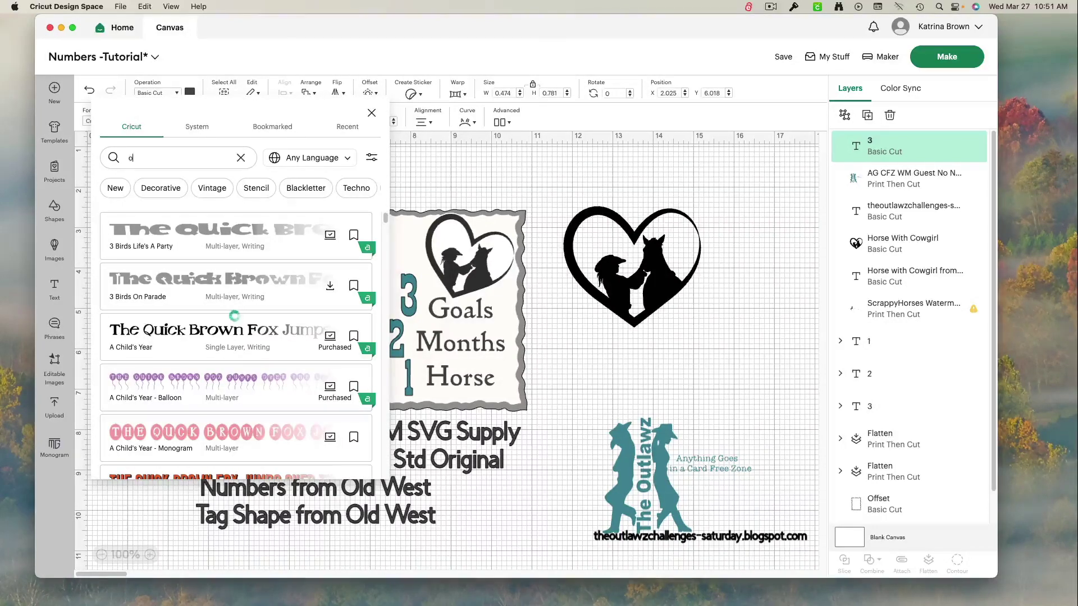
type("ld west")
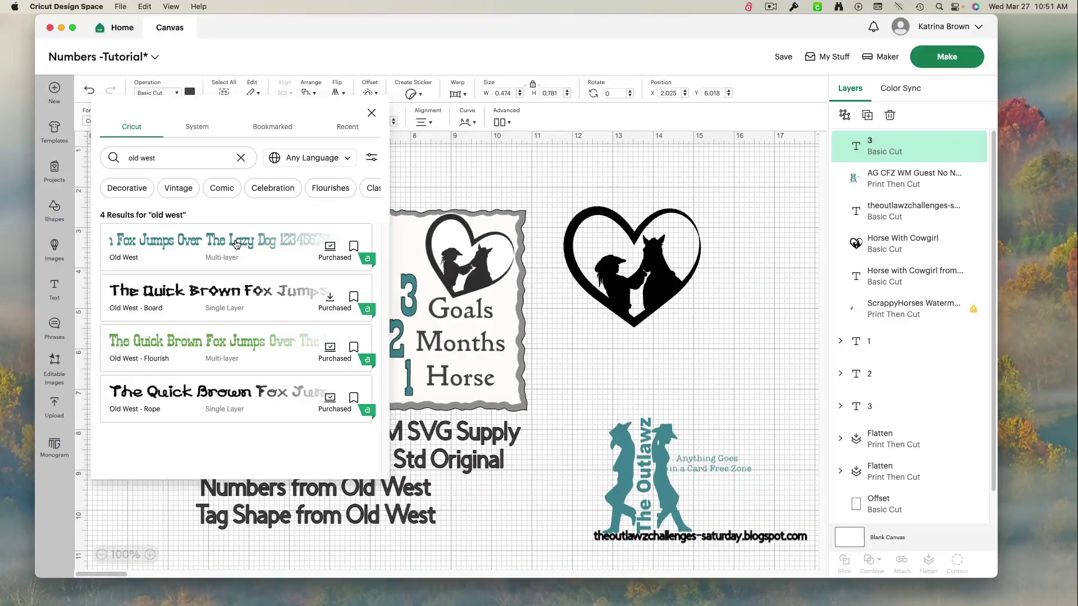
left_click(236, 245)
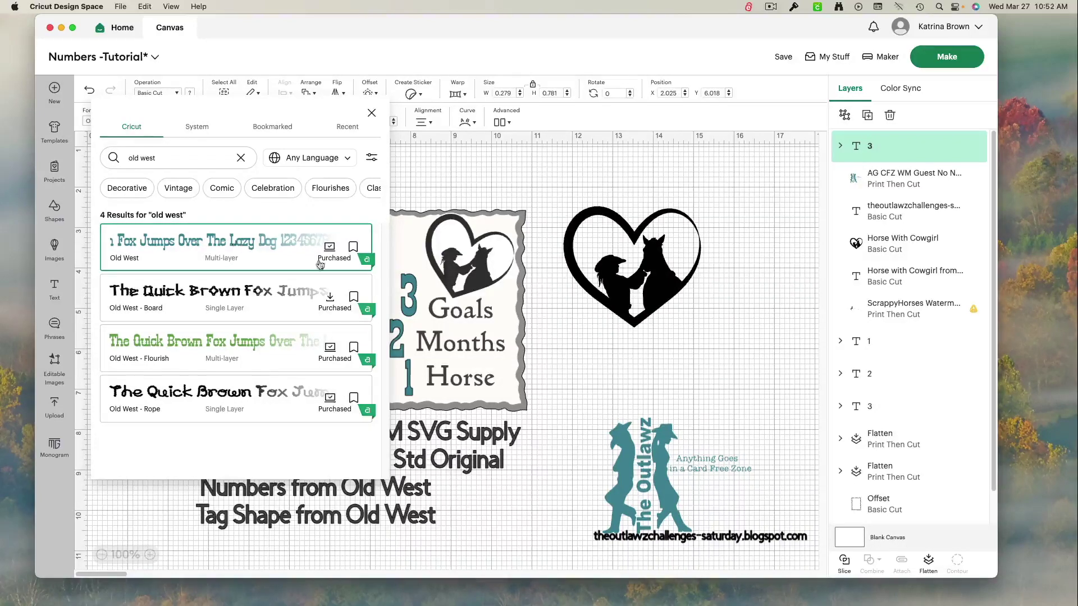
left_click(684, 353)
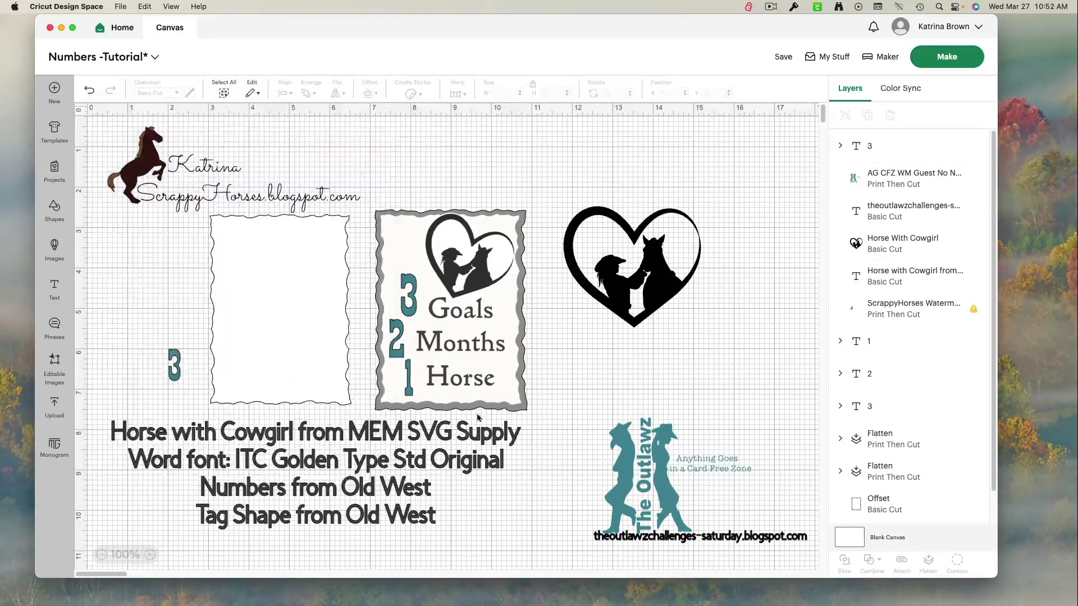
left_click(175, 364)
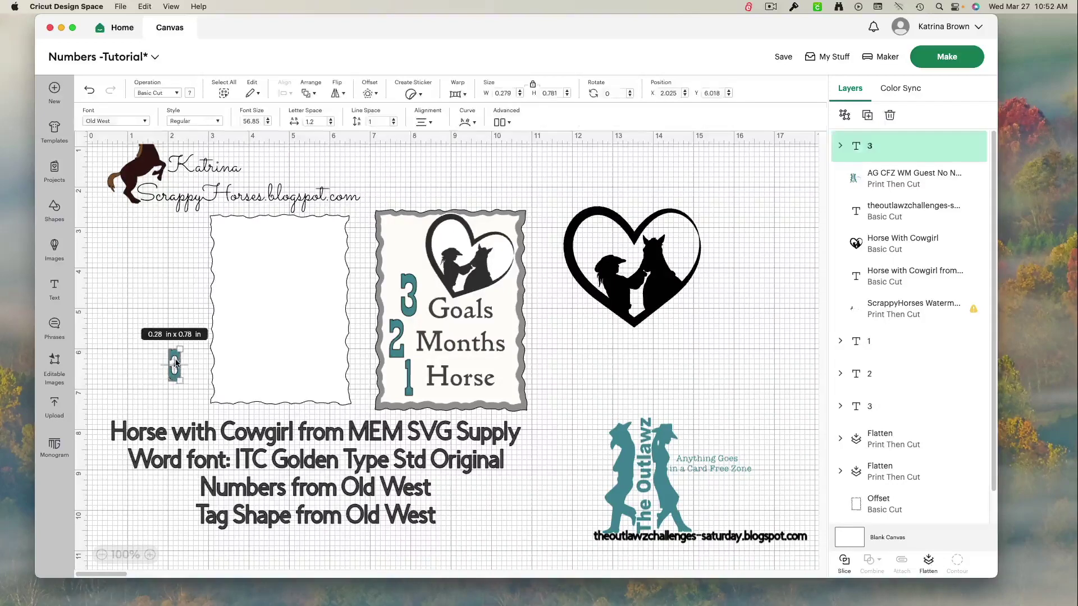
Resize the blank wavy tag, then undo it back to its original size.
left_click(310, 249)
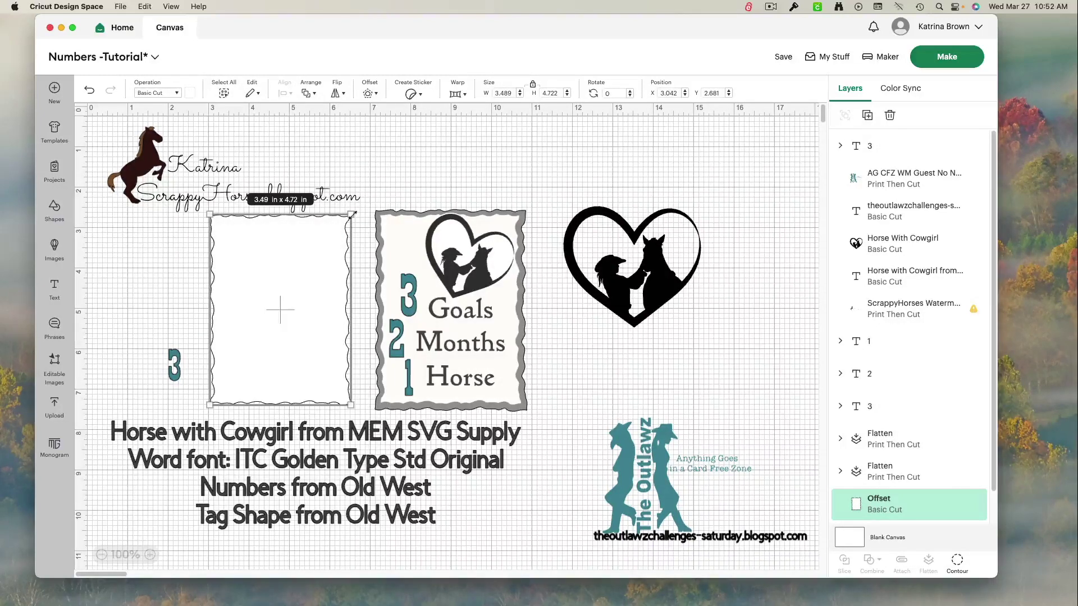
left_click_drag(353, 213, 320, 256)
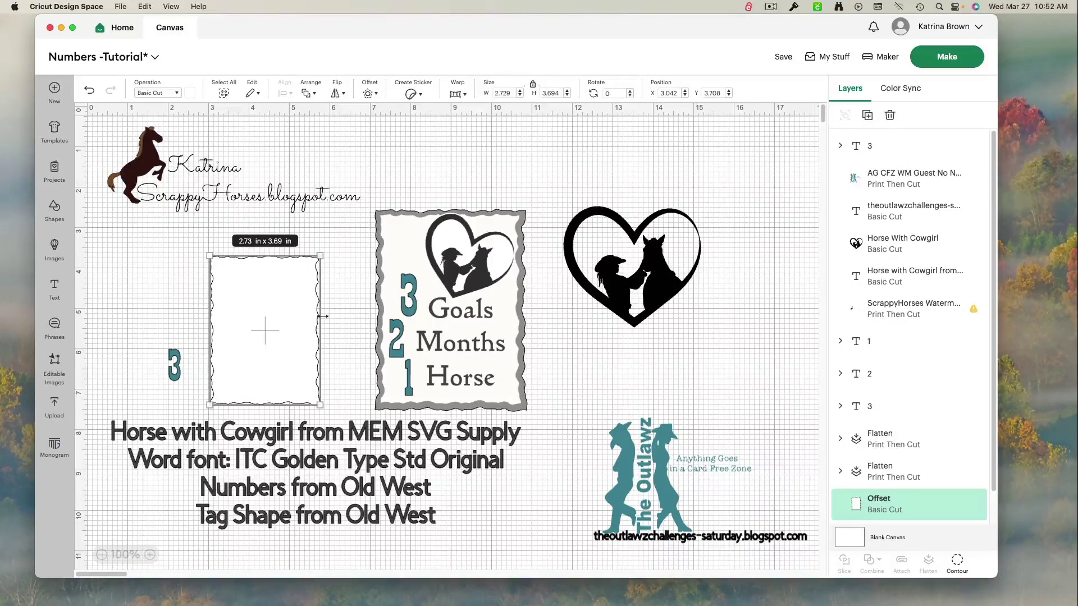
left_click_drag(327, 316, 353, 316)
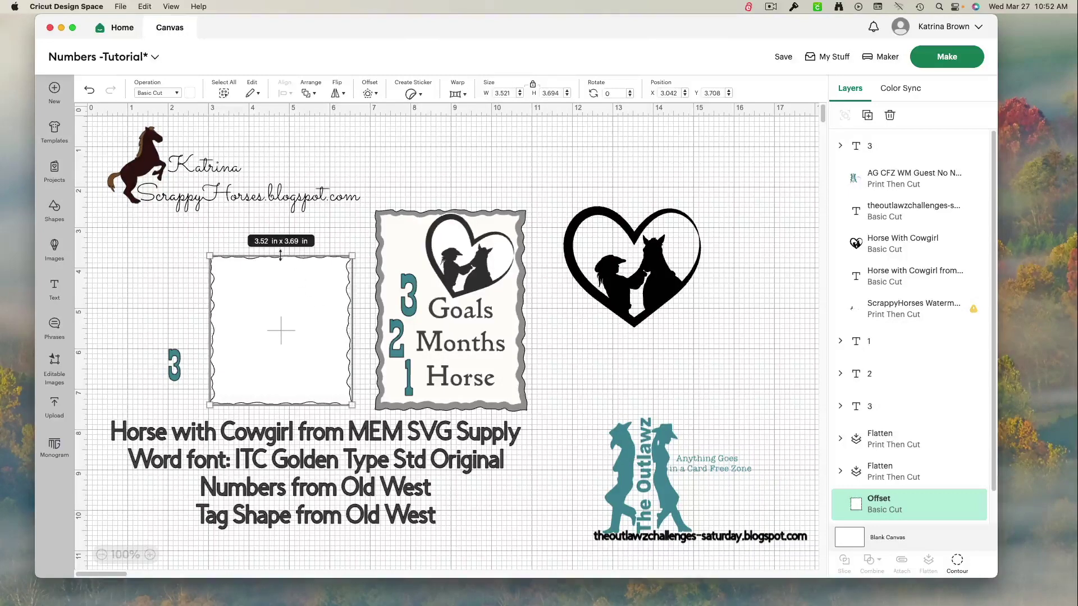
left_click_drag(280, 255, 280, 213)
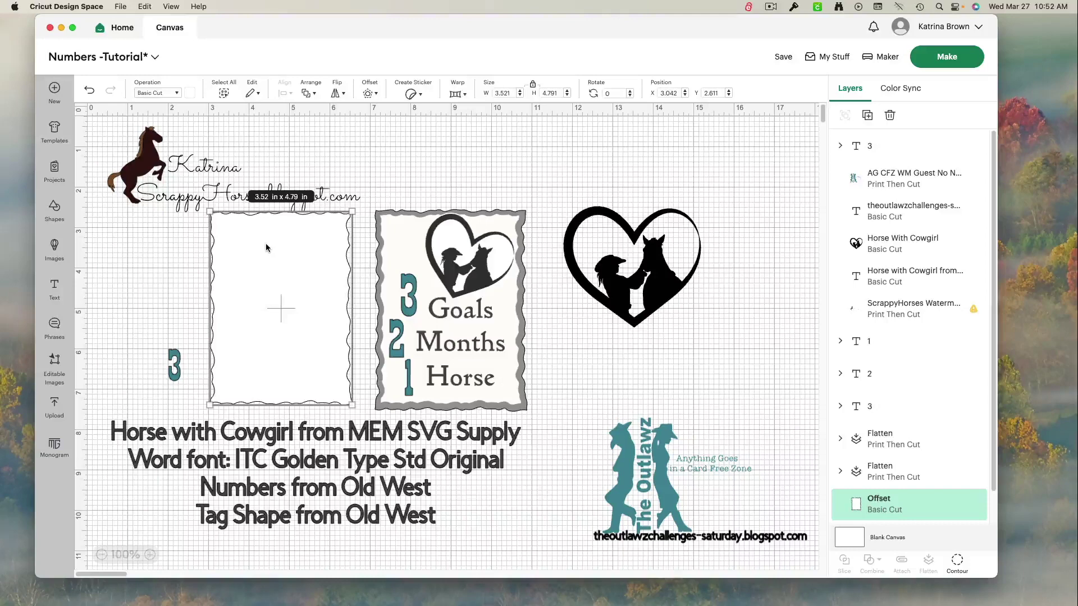
left_click(90, 91)
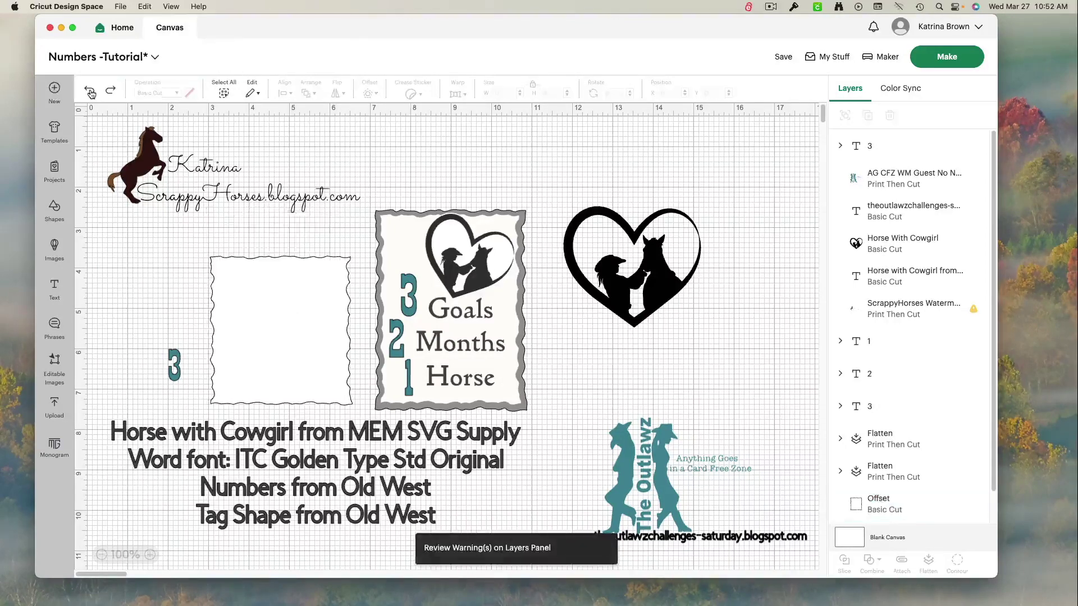
left_click(90, 92)
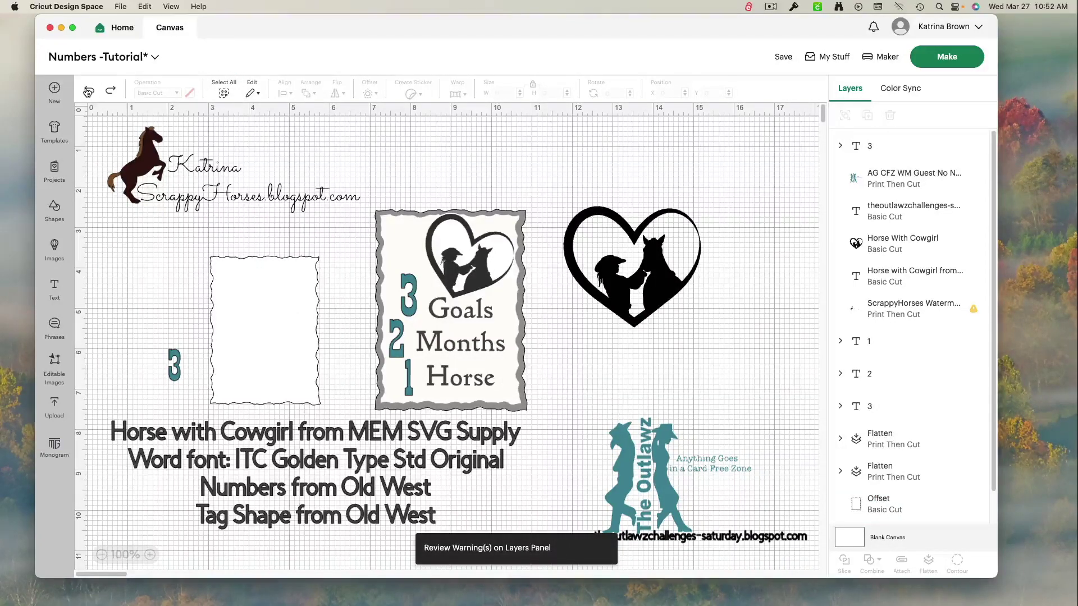
left_click(88, 92)
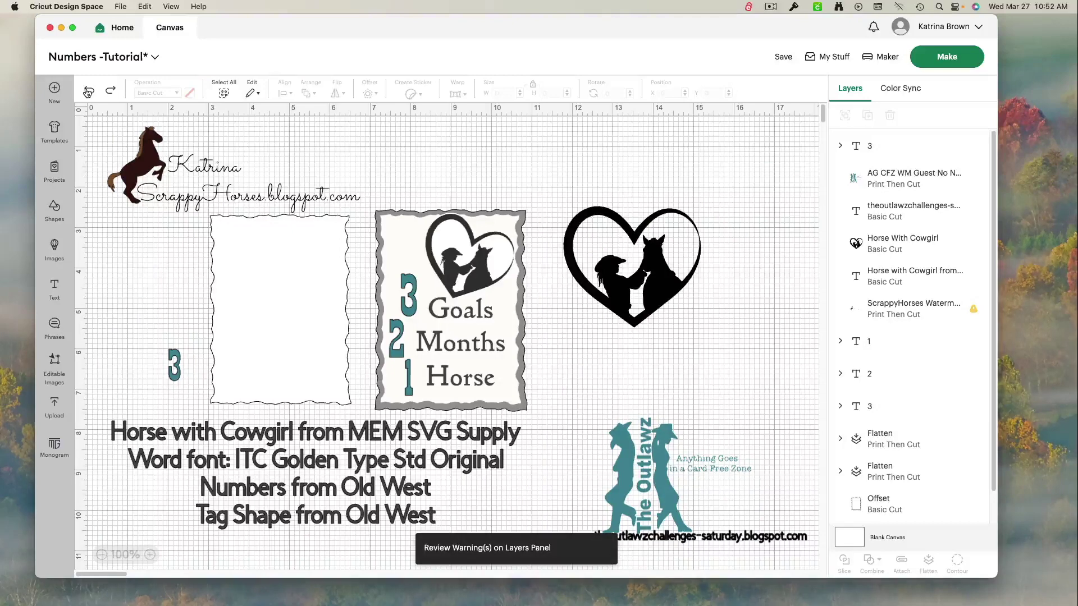
Keep the Old West styling on the 3 and move it beside the Outlawz logo.
left_click(89, 92)
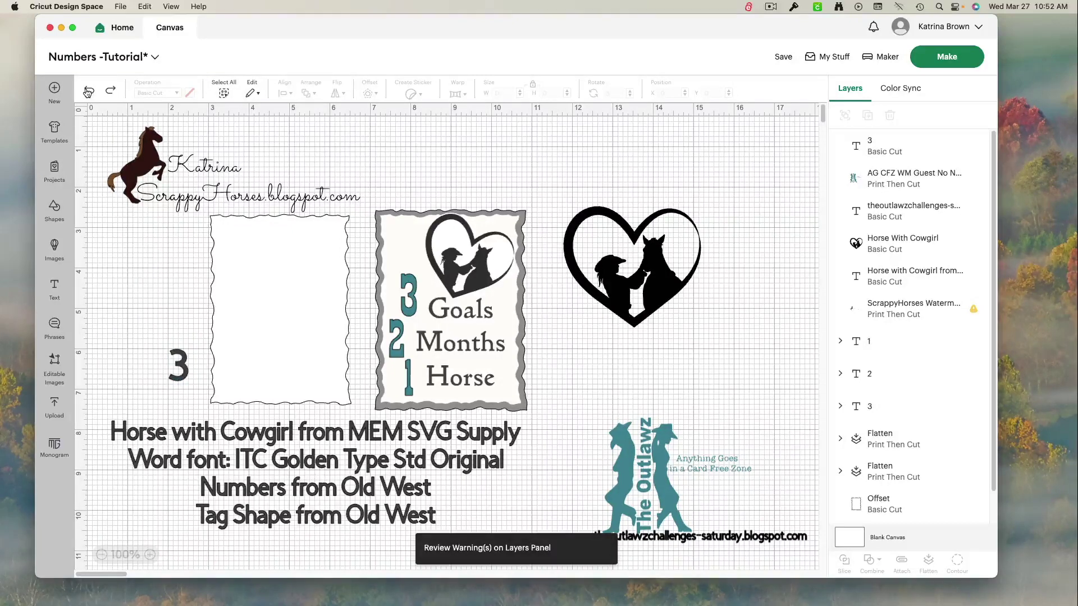
left_click(110, 90)
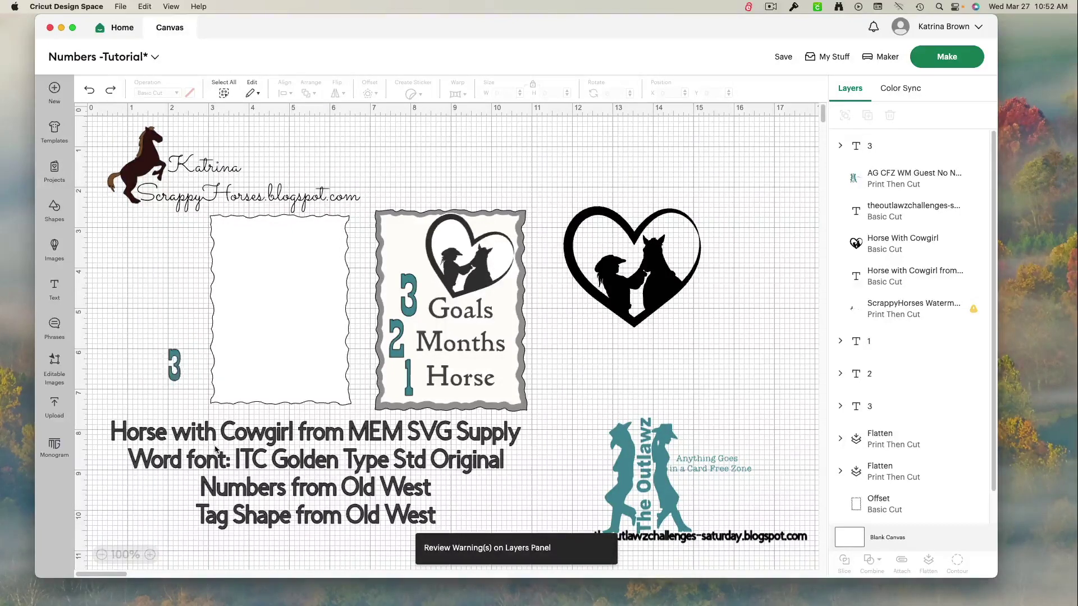
left_click(178, 371)
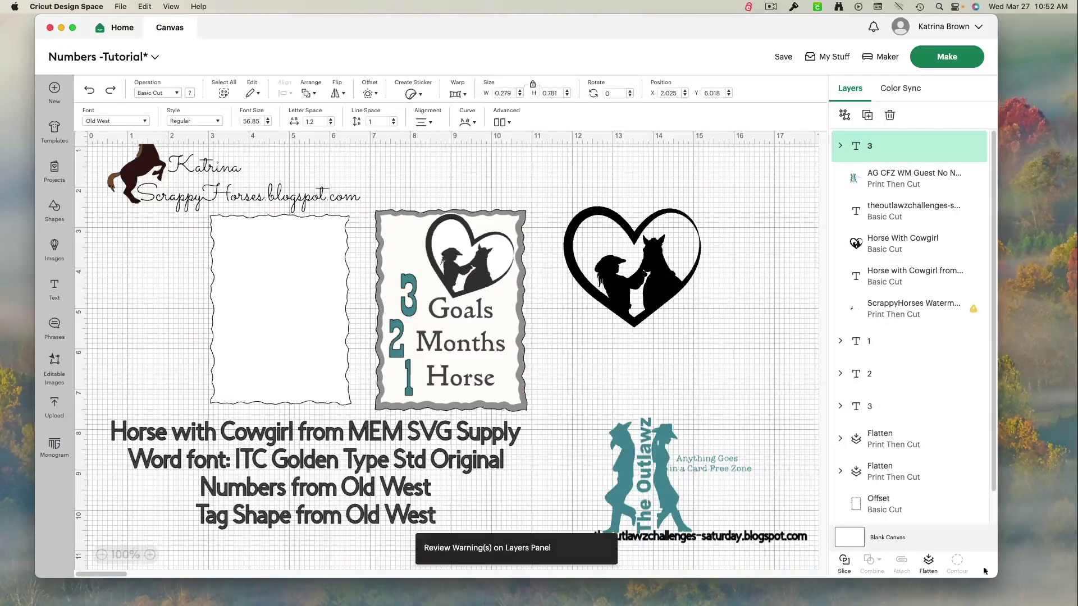
left_click_drag(178, 368, 764, 492)
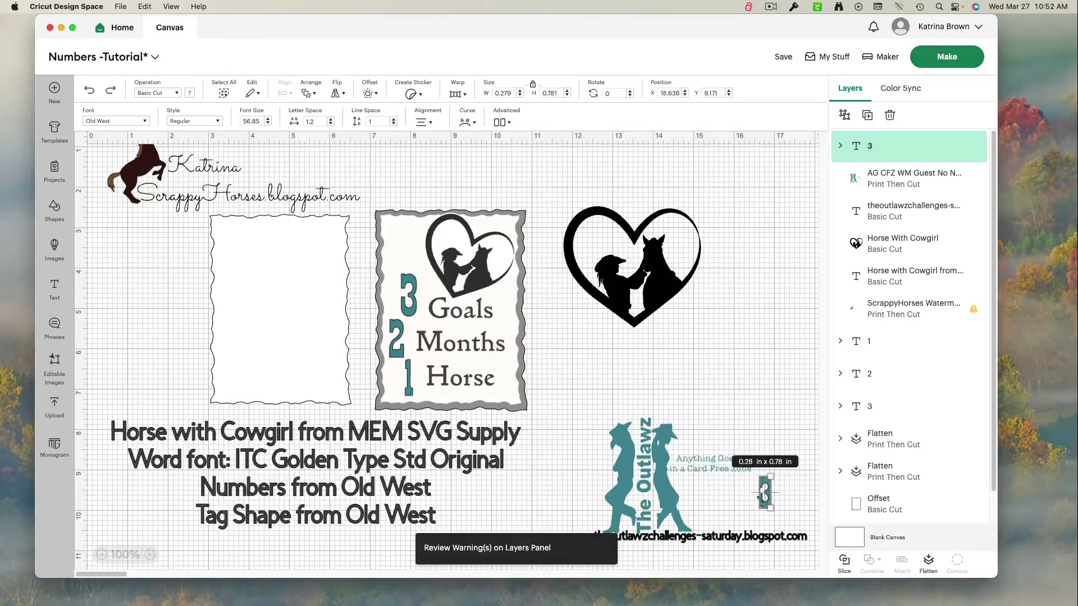
left_click(298, 311)
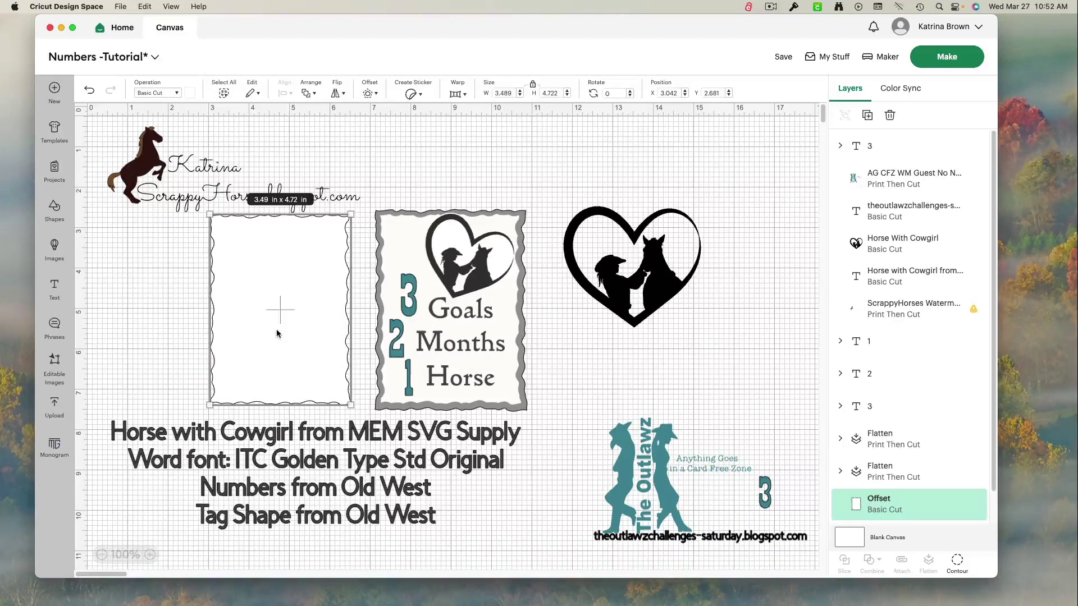
Duplicate the blank 3.489 × 4.722 in wavy tag and park the copy at 18.444, 4.056.
right_click(315, 312)
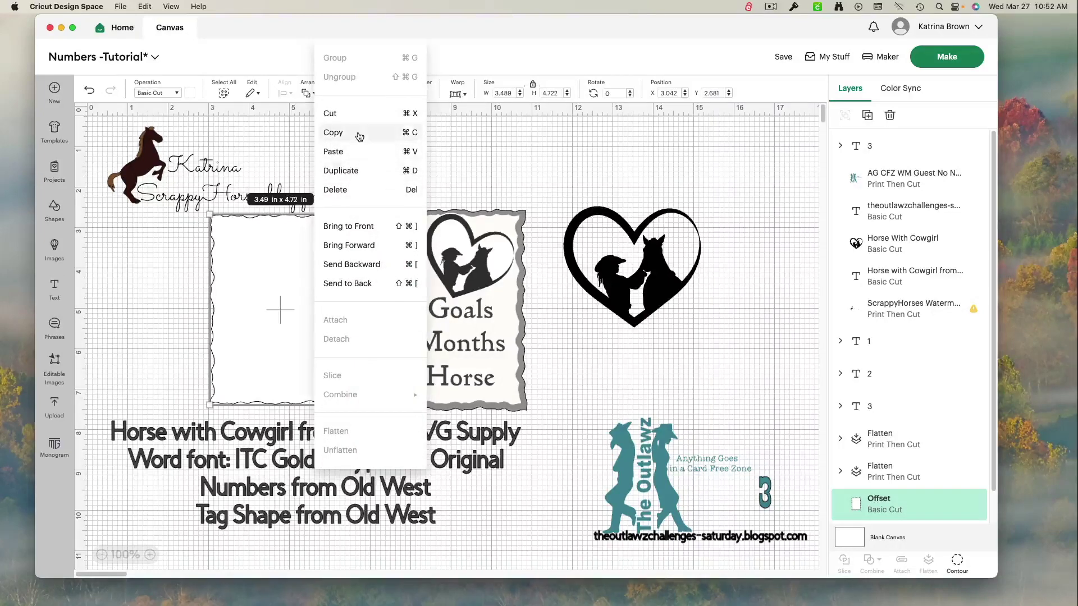
left_click(356, 170)
left_click_drag(280, 307, 770, 283)
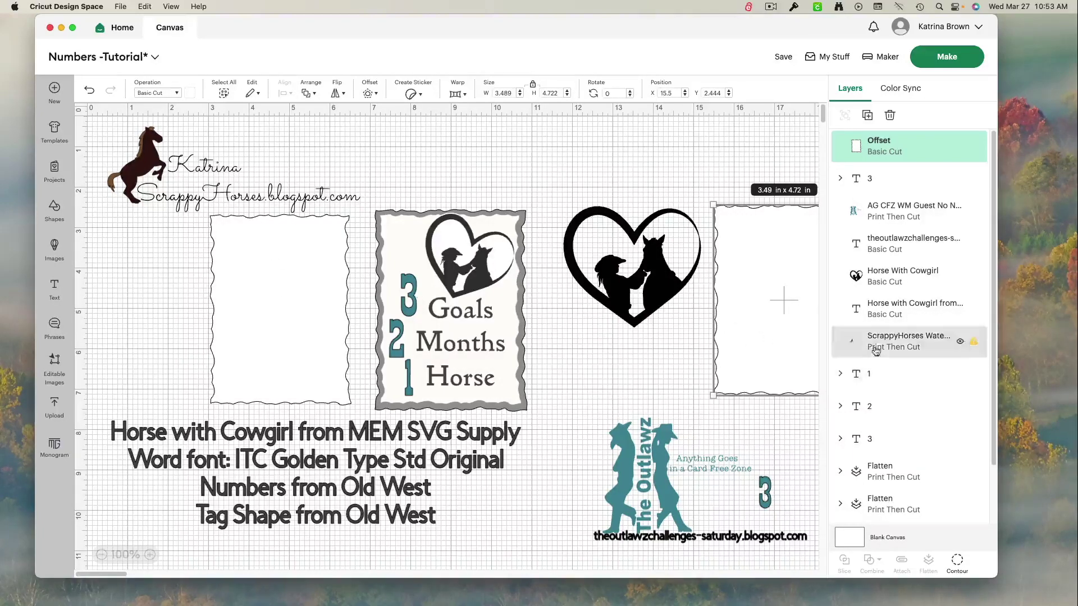
left_click_drag(729, 224, 856, 297)
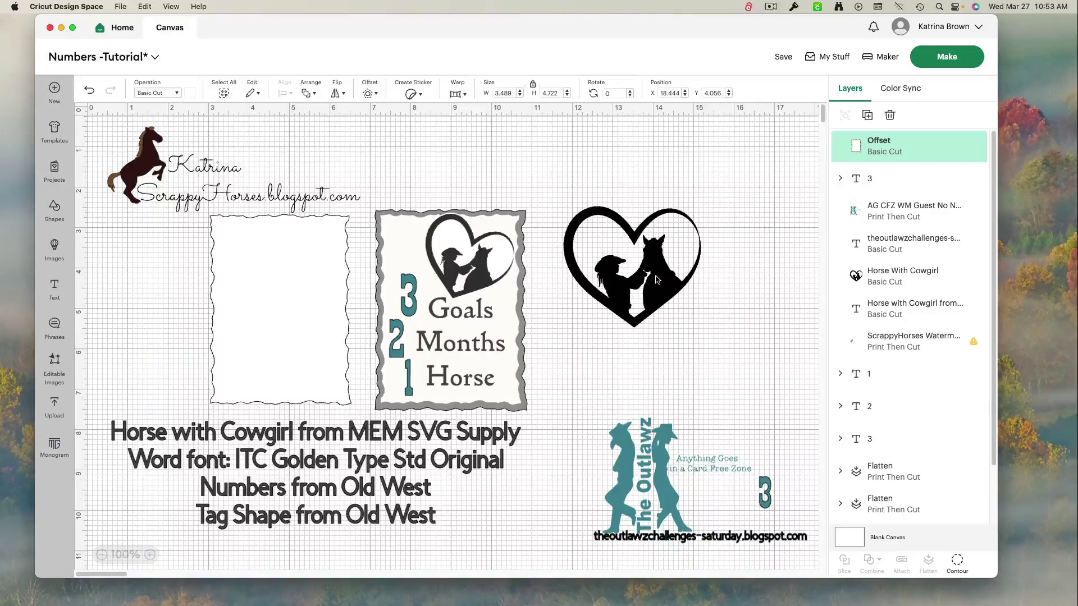
Shrink the horse-and-cowgirl heart, bring it to front, and place it above the Outlawz logo.
left_click(678, 308)
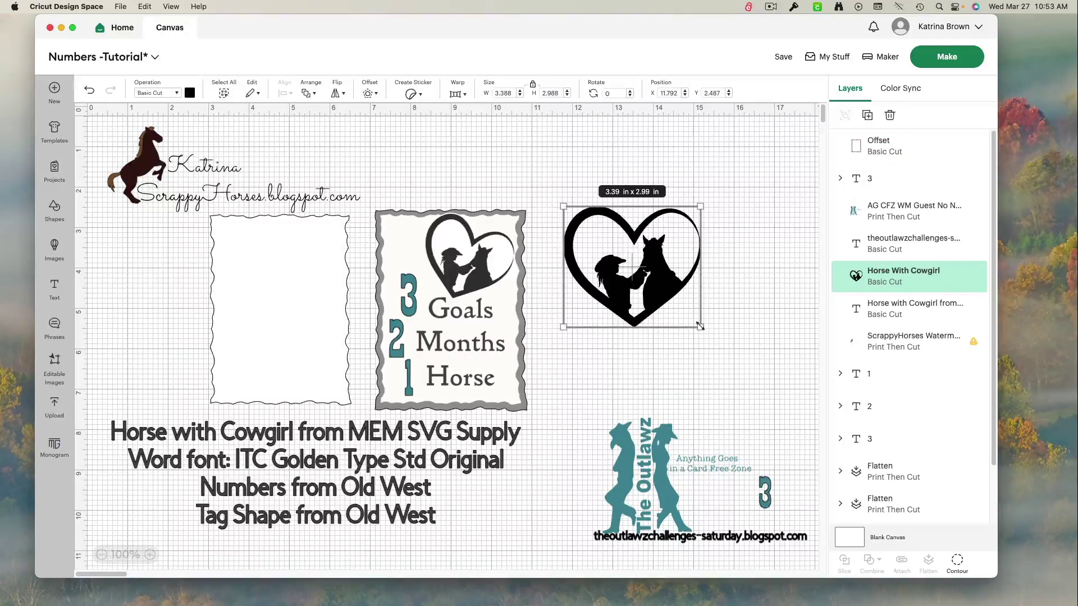
left_click_drag(699, 326, 658, 271)
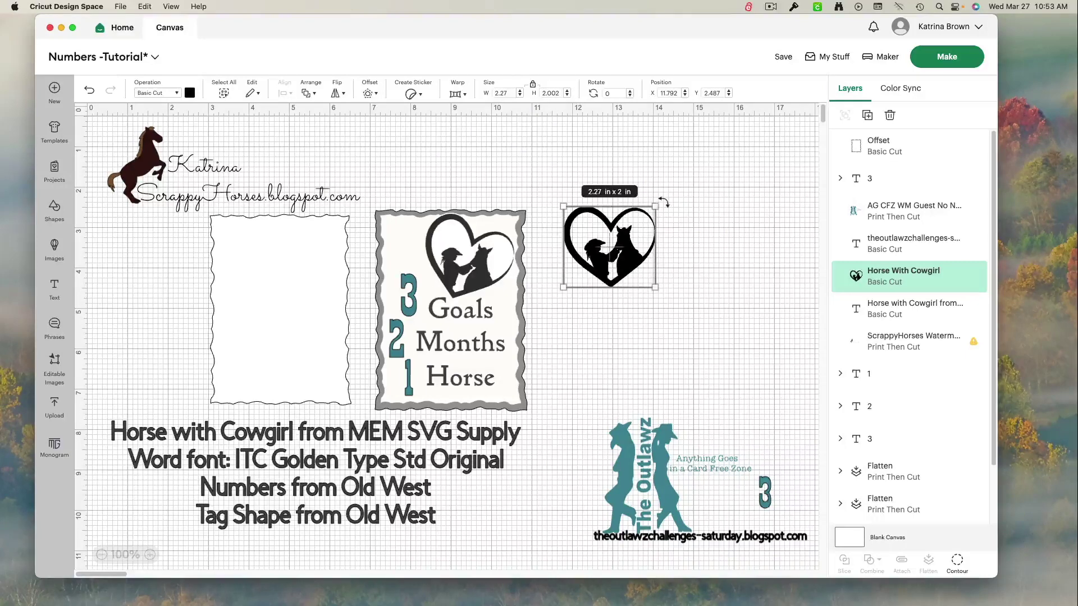
left_click_drag(620, 261, 638, 332)
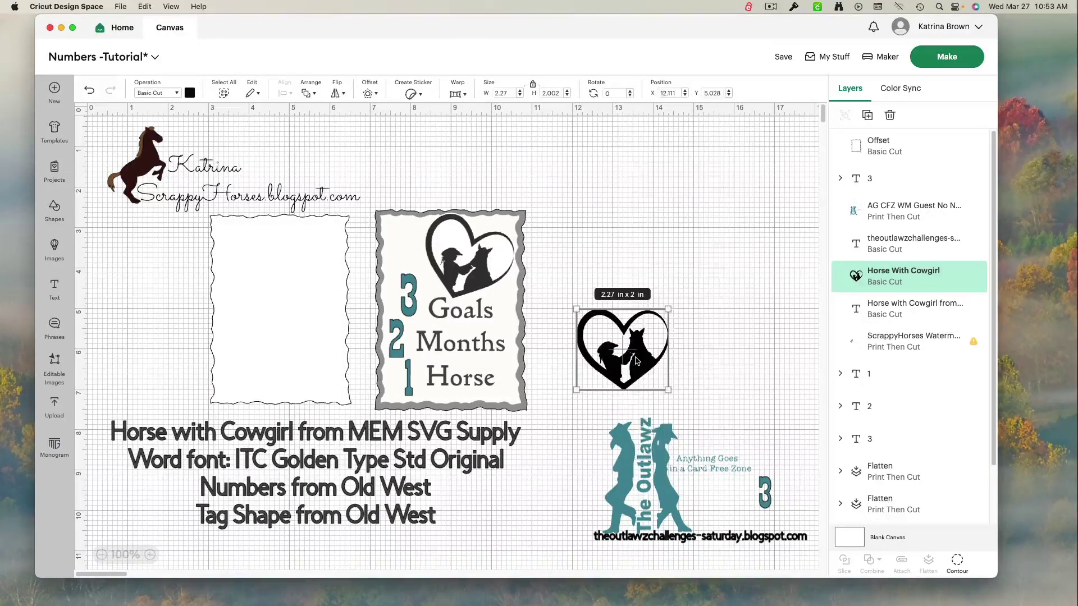
right_click(639, 332)
left_click(674, 226)
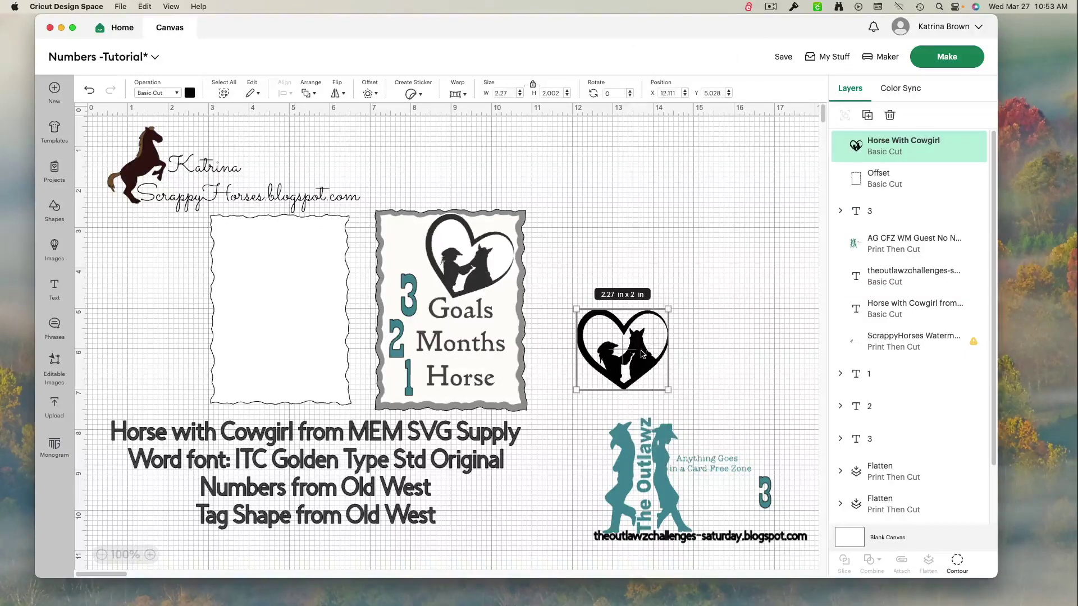
left_click_drag(642, 354, 677, 281)
left_click_drag(480, 274, 562, 210)
Bring the flattened tag layer forward, then preview a 0.25 in offset on the heart.
right_click(601, 387)
left_click(662, 281)
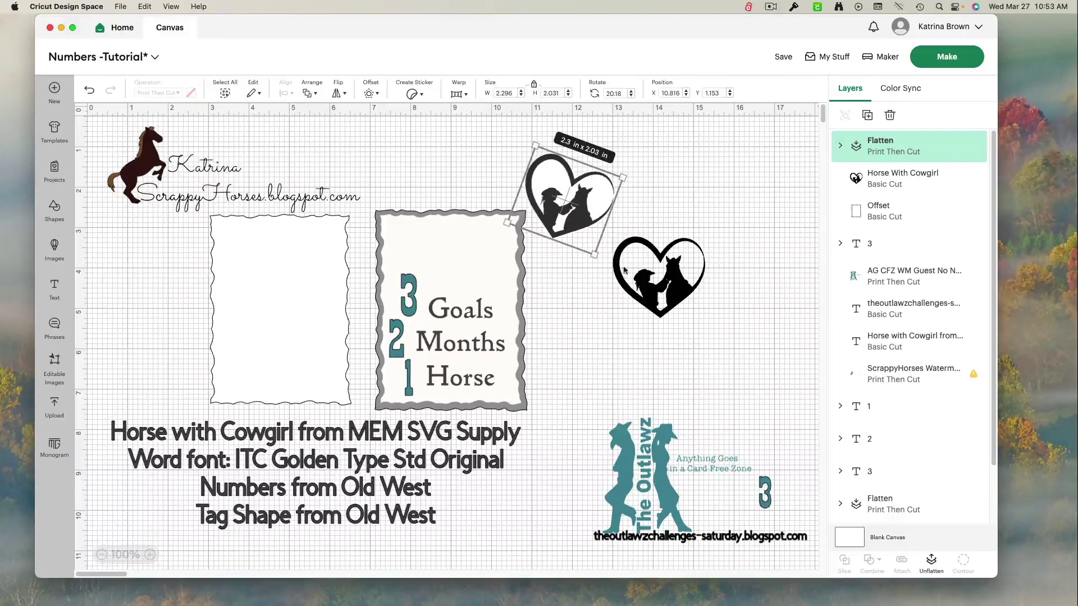
left_click(643, 289)
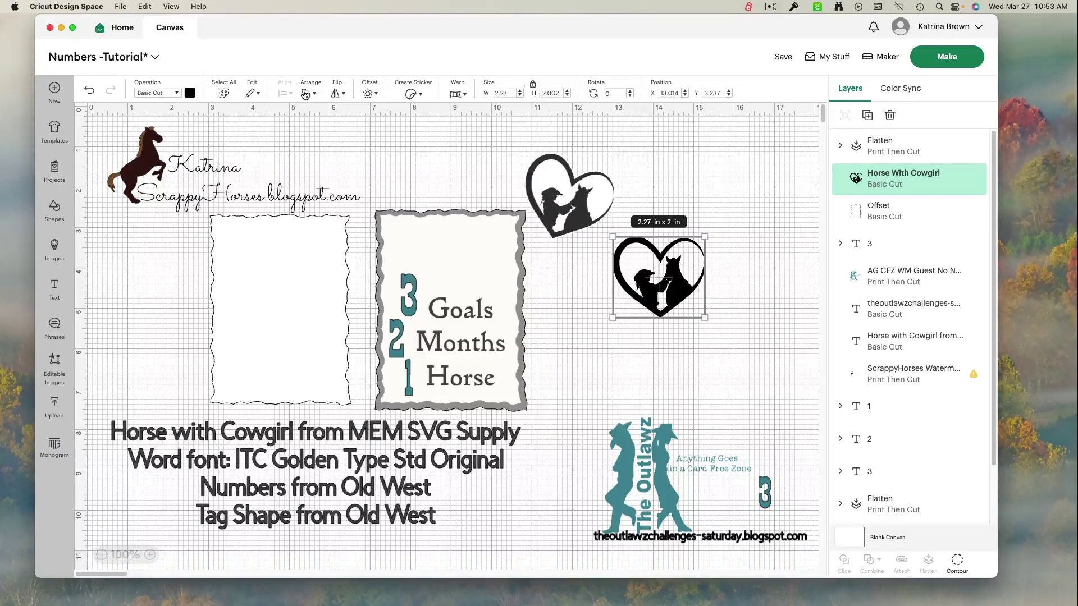
left_click(368, 93)
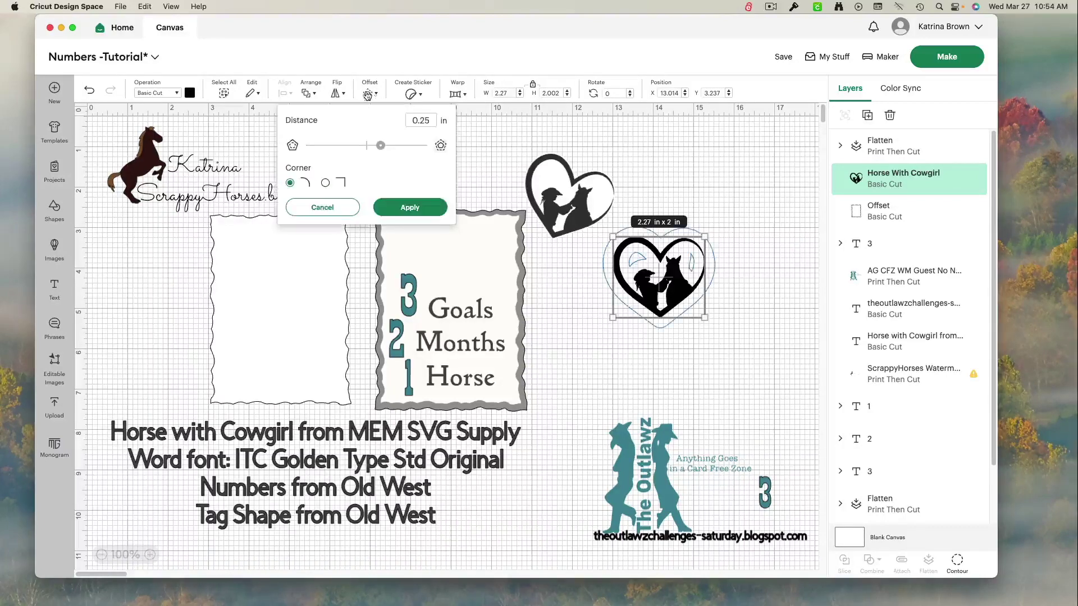
Create a 0.028 in offset of the heart and move it up and to the right.
left_click_drag(380, 147, 370, 151)
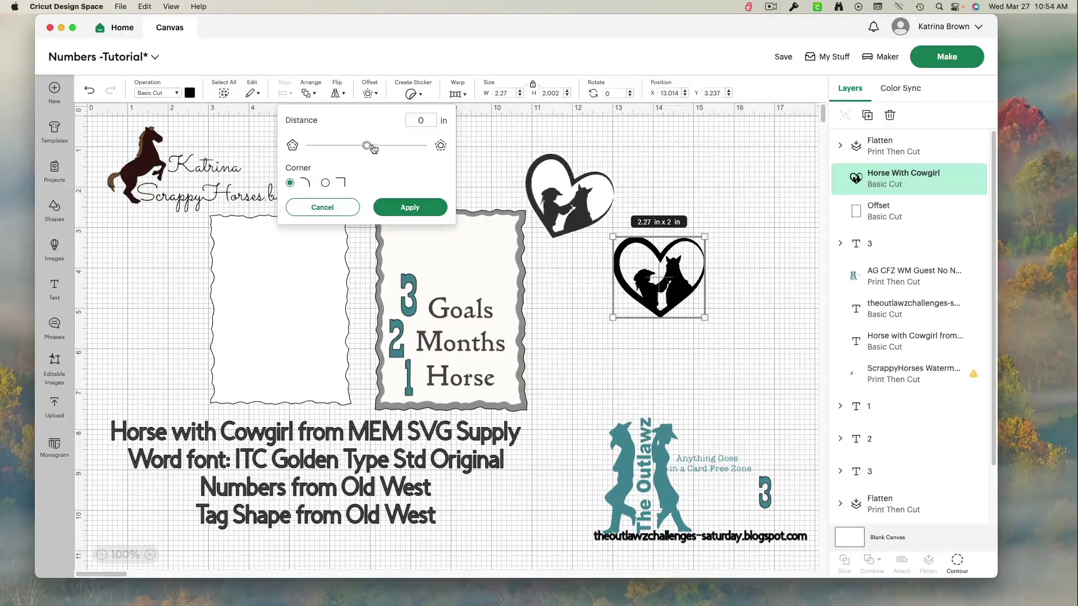
left_click_drag(367, 146, 369, 148)
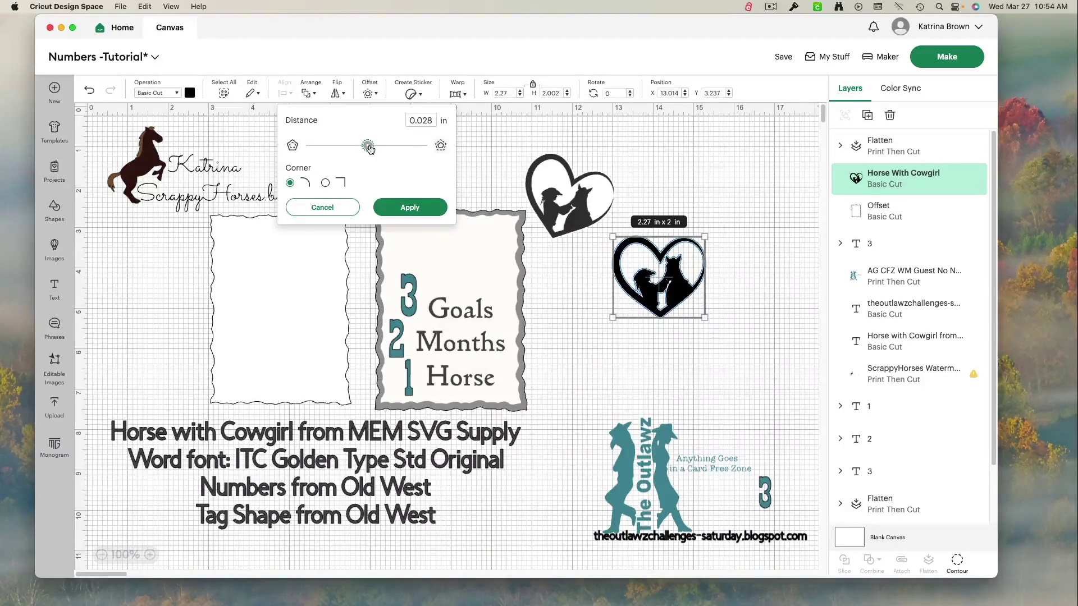
left_click(418, 209)
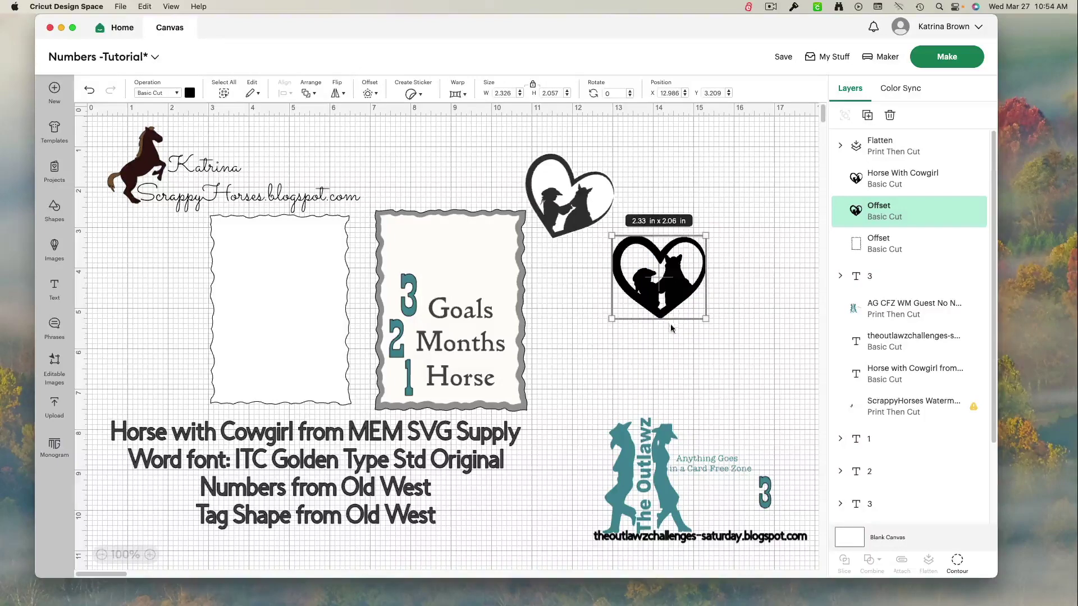
left_click_drag(678, 295, 739, 211)
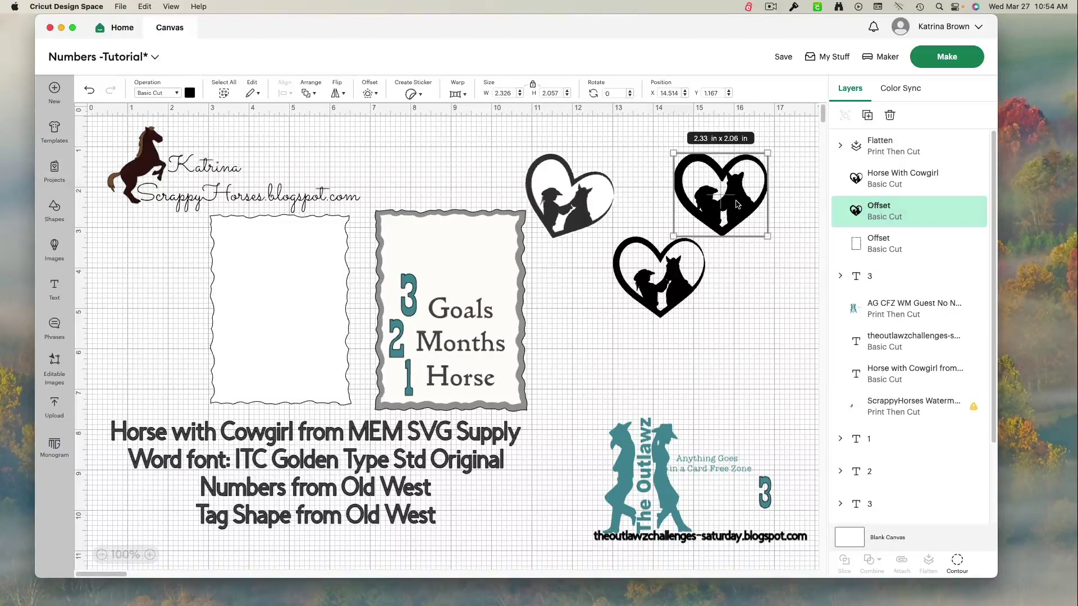
left_click(957, 561)
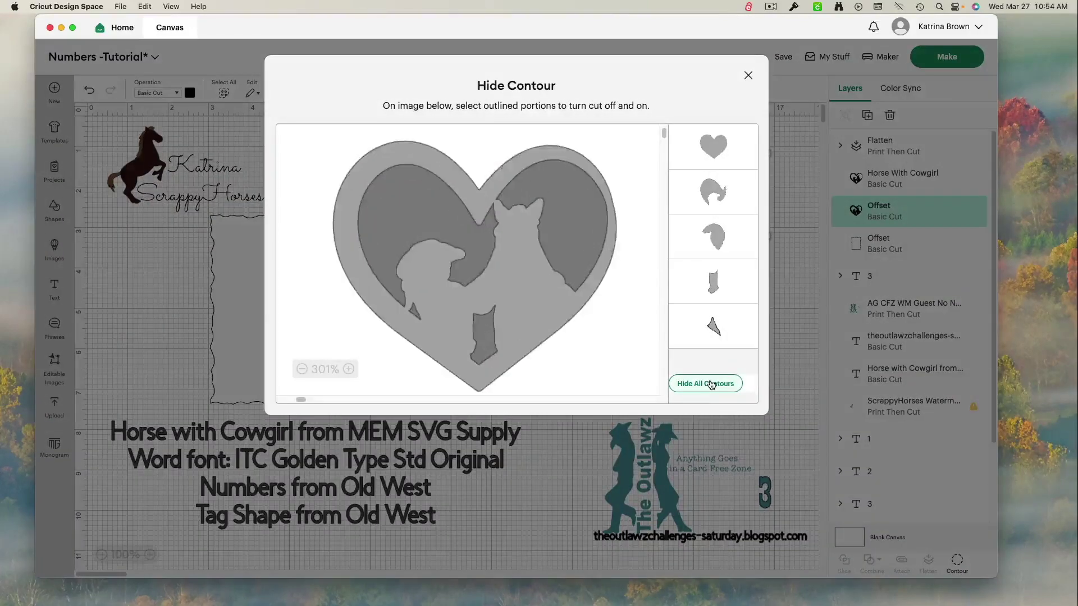
Hide all contours on the offset heart, colour it white, and place it behind the cowgirl heart.
left_click(711, 385)
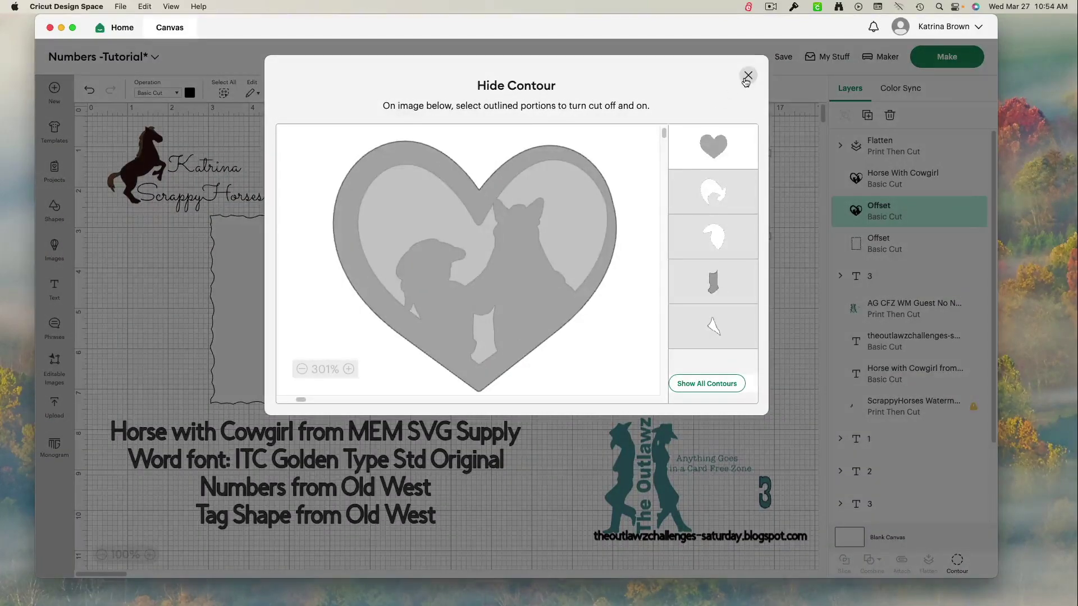
left_click(747, 77)
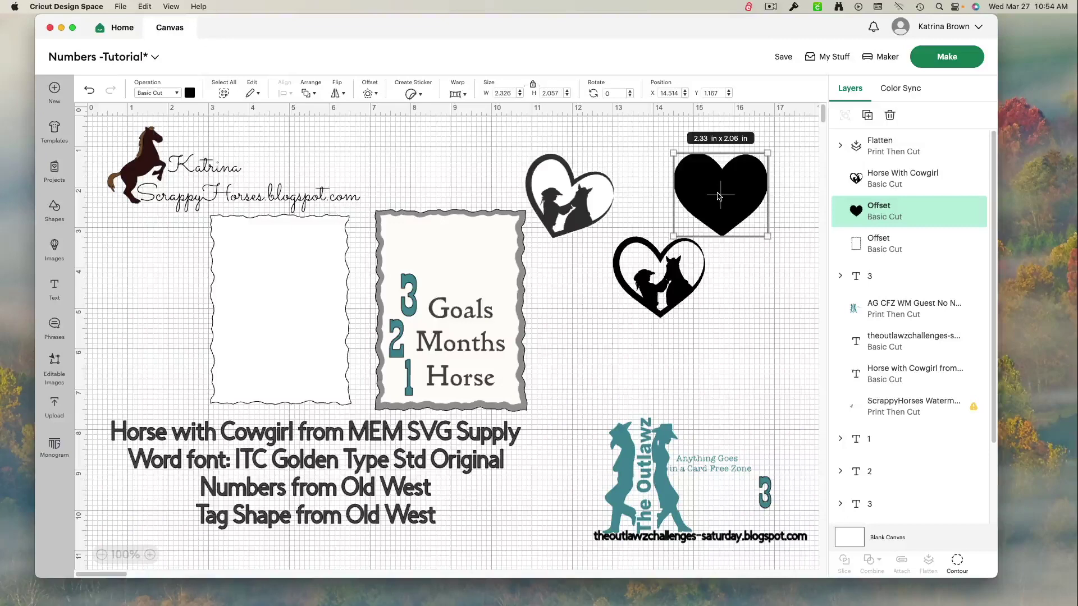
left_click(189, 92)
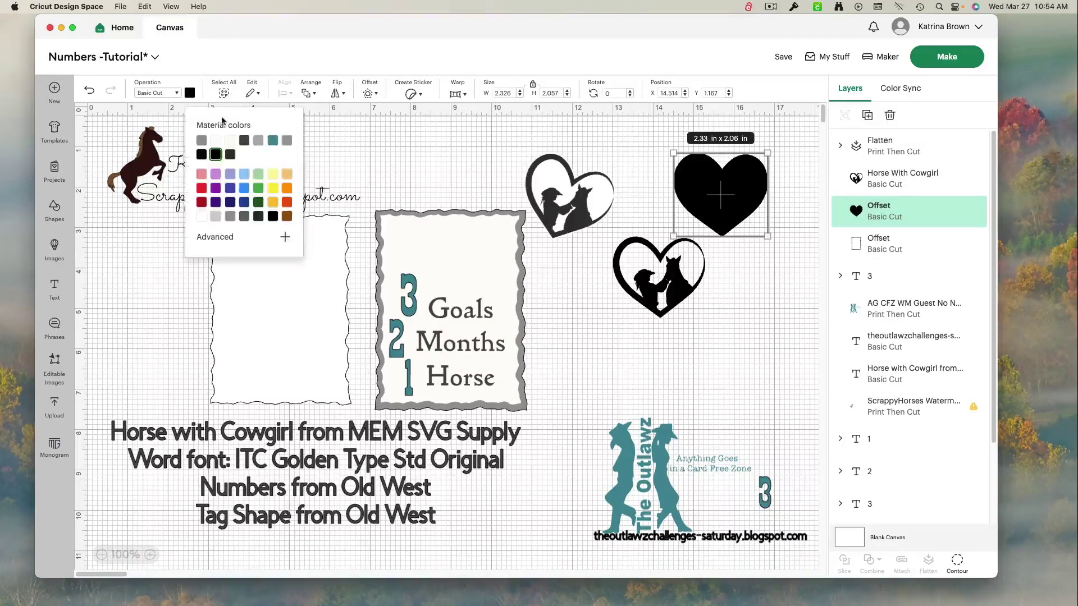
left_click(216, 140)
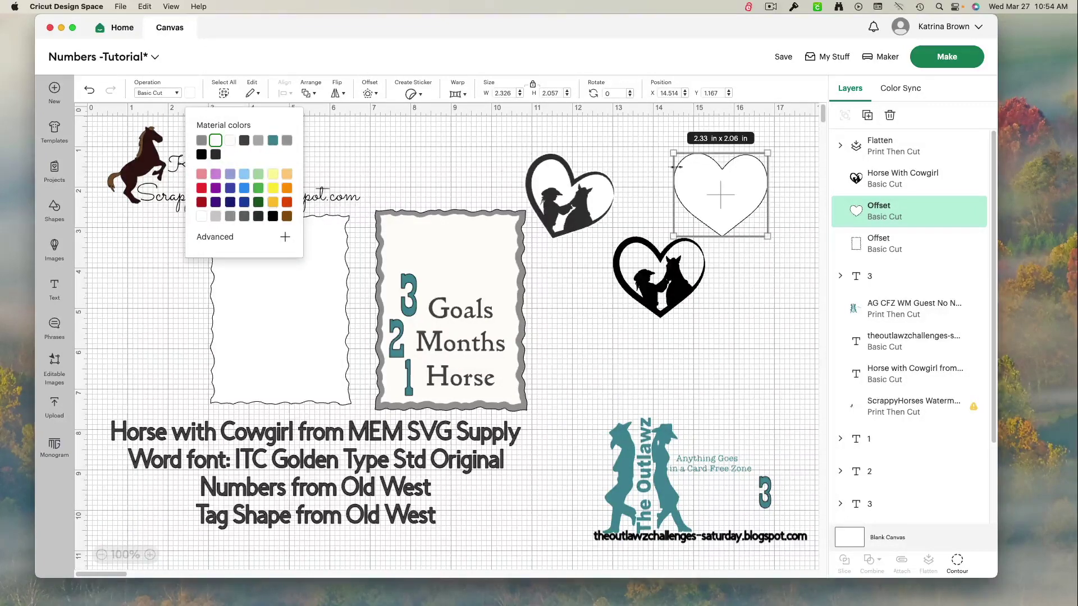
left_click_drag(724, 175, 664, 256)
Select both hearts, center-align and flatten them, then test heart and 3 placements.
left_click(681, 319)
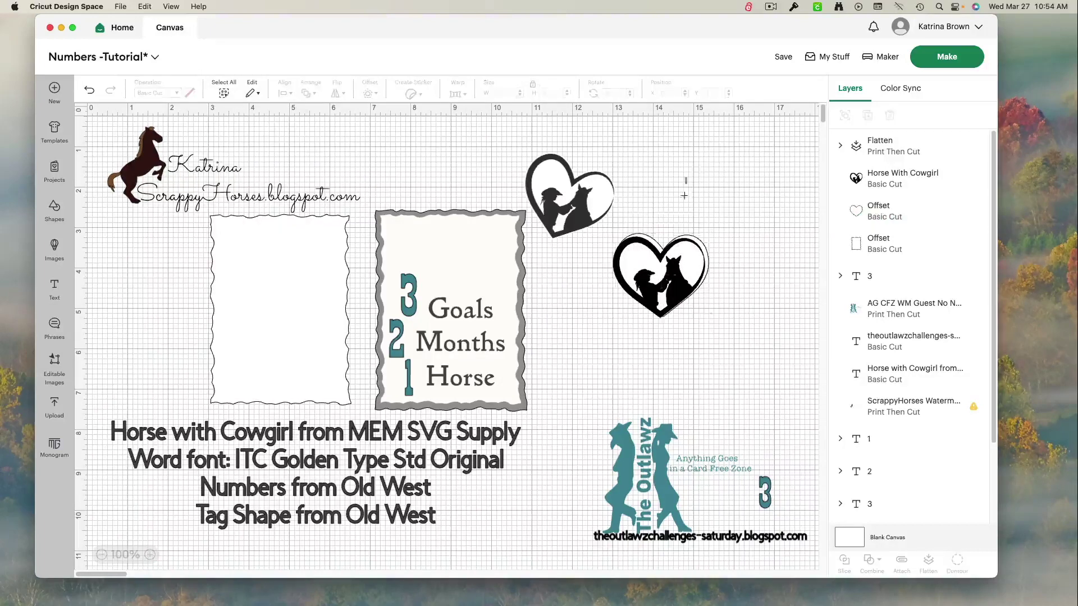
left_click_drag(681, 320, 608, 325)
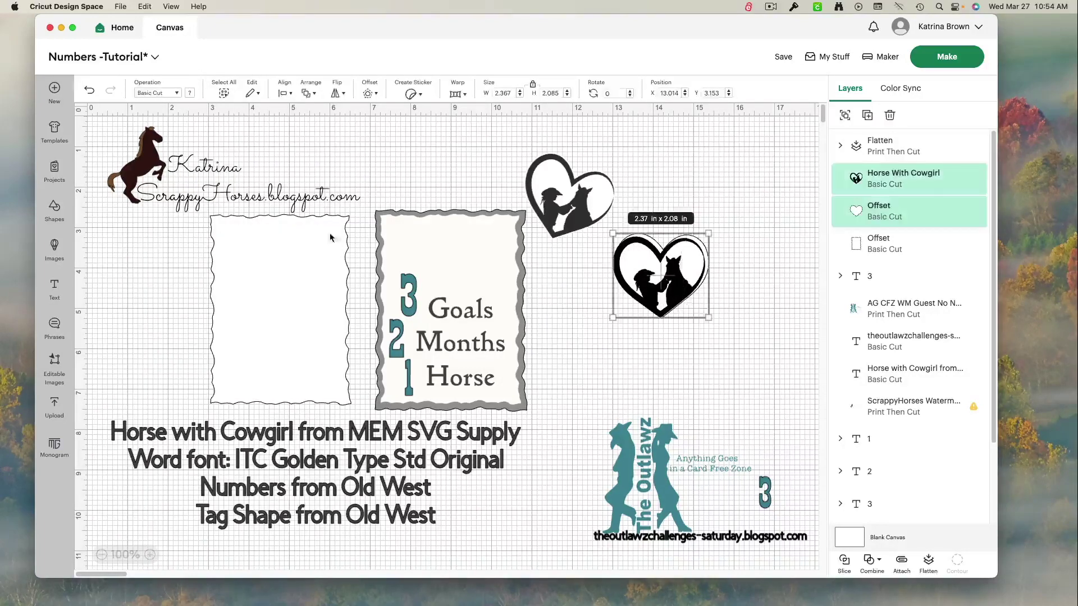
left_click(285, 93)
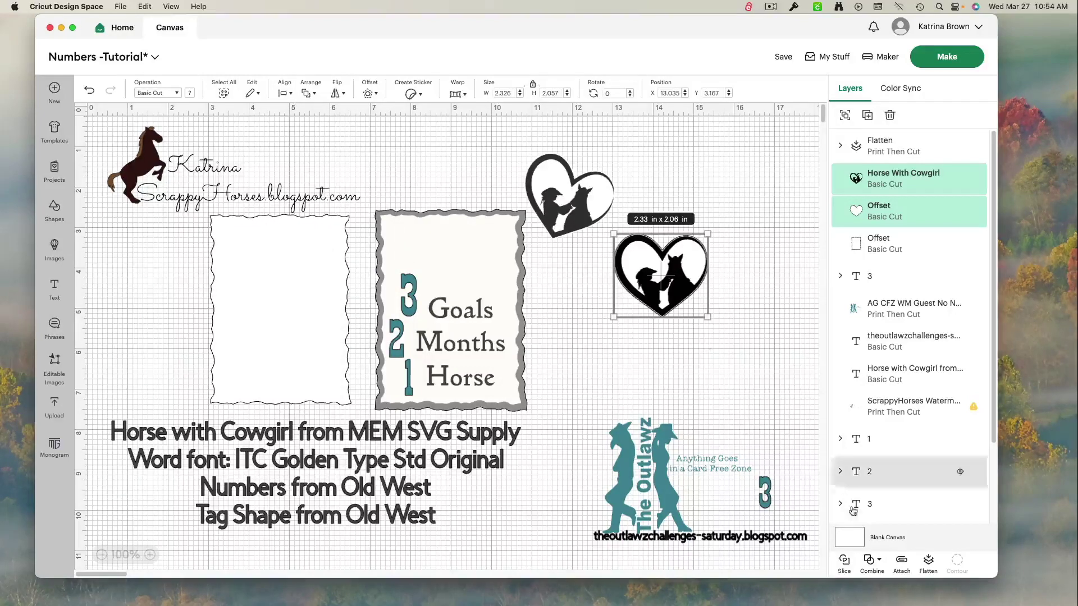
left_click(928, 566)
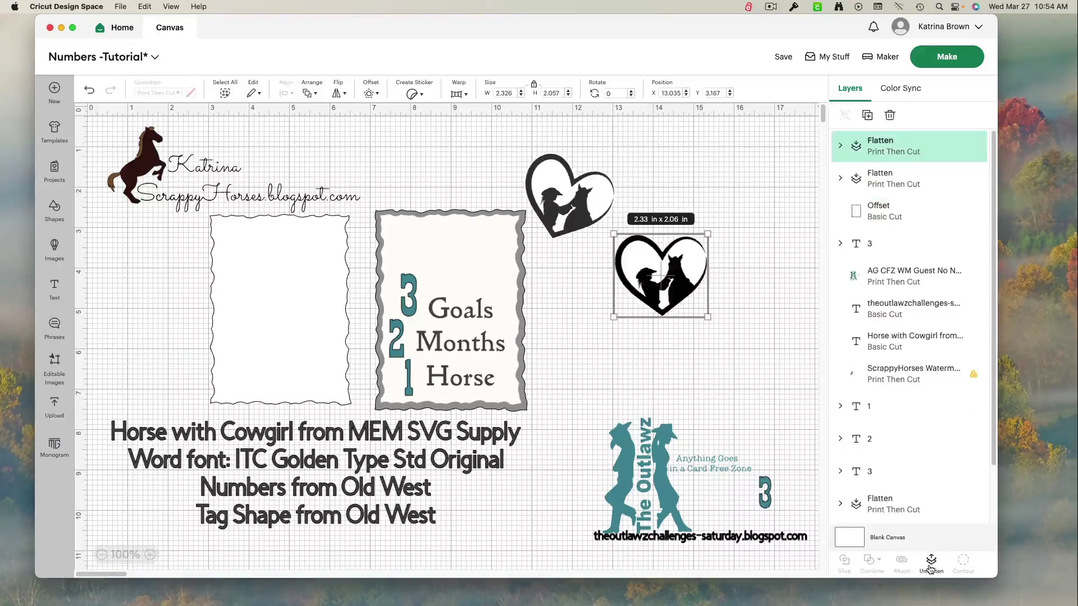
mouse_move(670, 282)
left_mouse_down()
mouse_move(543, 275)
mouse_move(486, 255)
mouse_move(679, 243)
mouse_move(691, 258)
mouse_move(607, 261)
mouse_move(637, 291)
mouse_move(678, 286)
left_mouse_up()
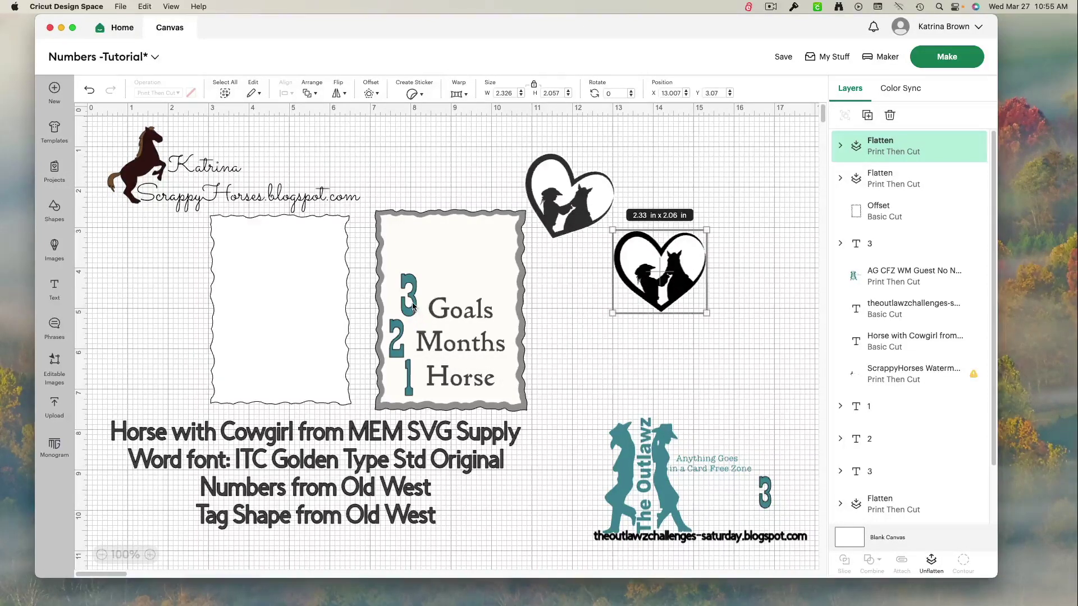
mouse_move(413, 306)
left_mouse_down()
mouse_move(525, 314)
mouse_move(398, 307)
left_mouse_up()
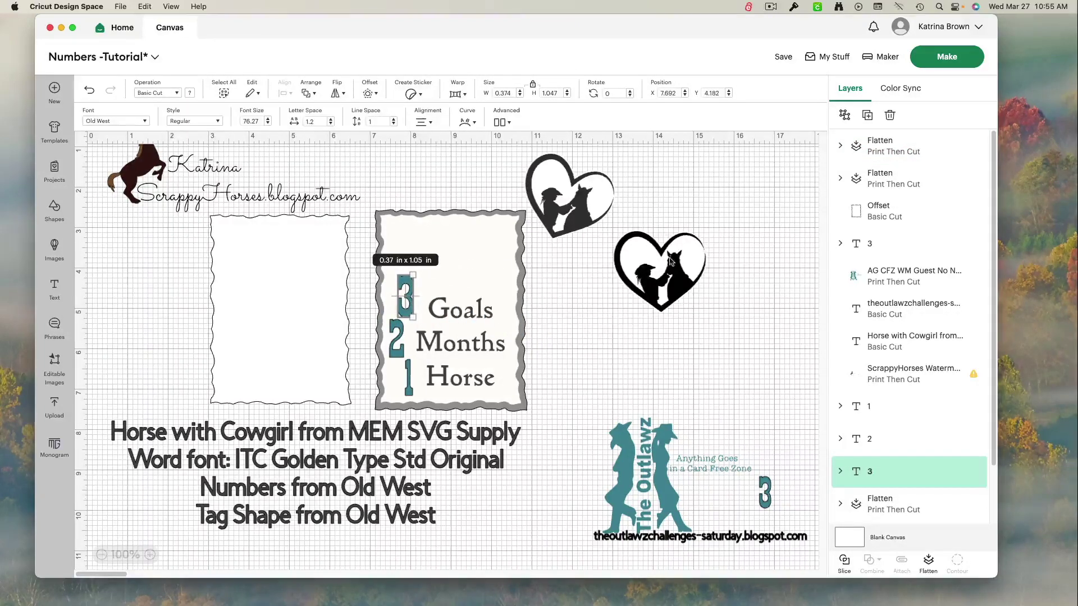
mouse_move(671, 261)
left_mouse_down()
mouse_move(321, 267)
mouse_move(294, 245)
mouse_move(478, 274)
mouse_move(658, 277)
left_mouse_up()
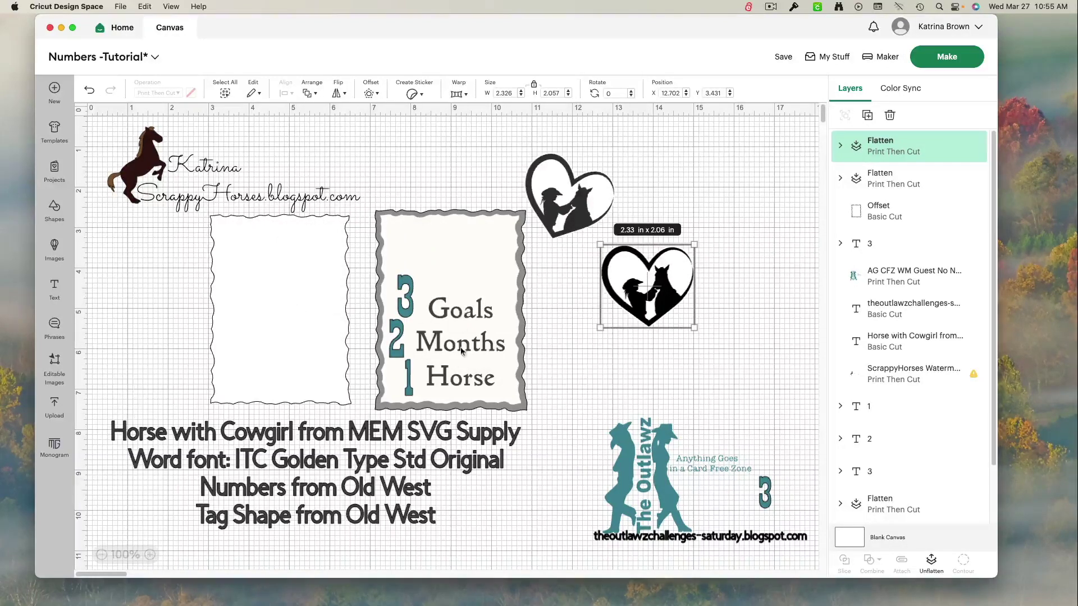
left_click(282, 295)
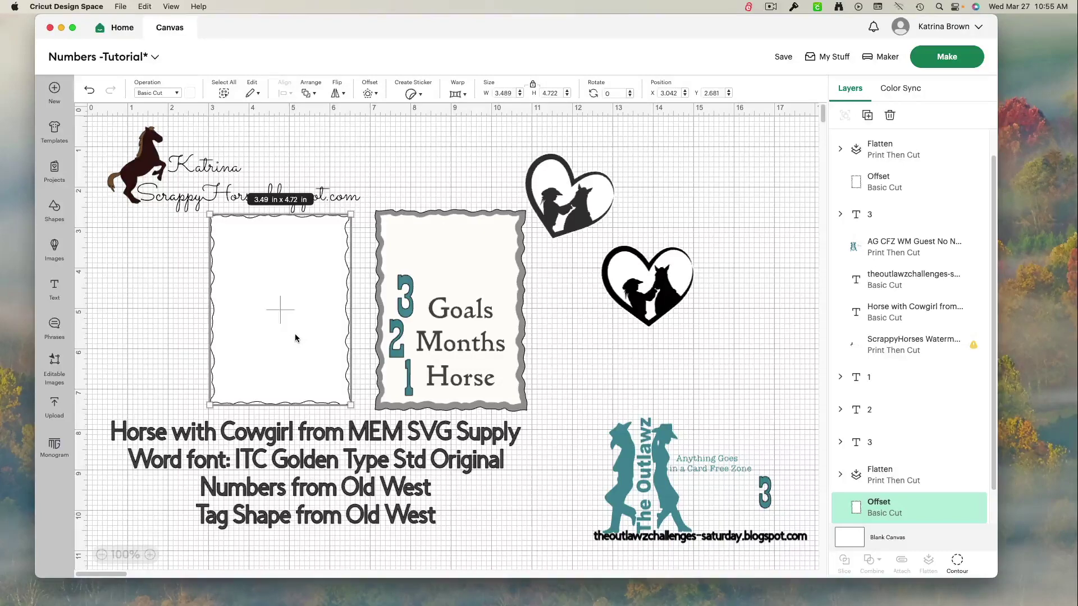
left_click(413, 213)
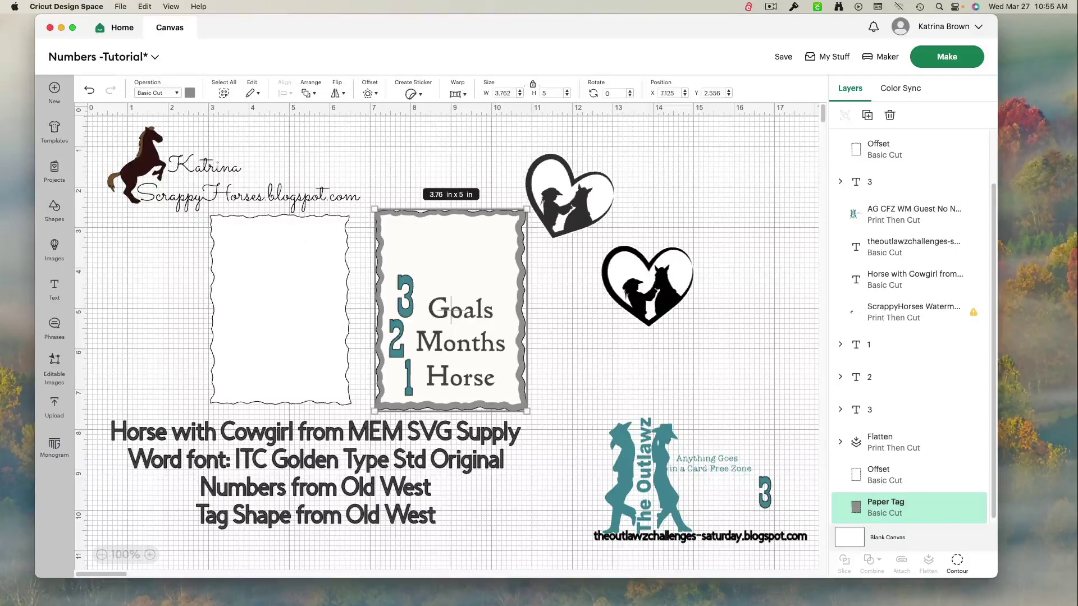
left_click(18, 332)
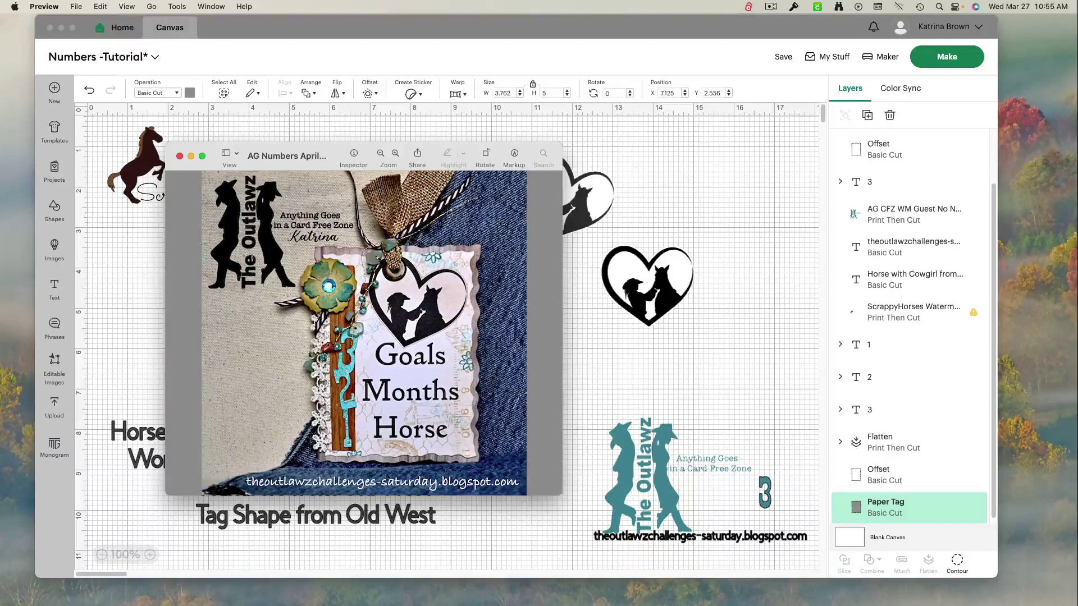
key("super+h")
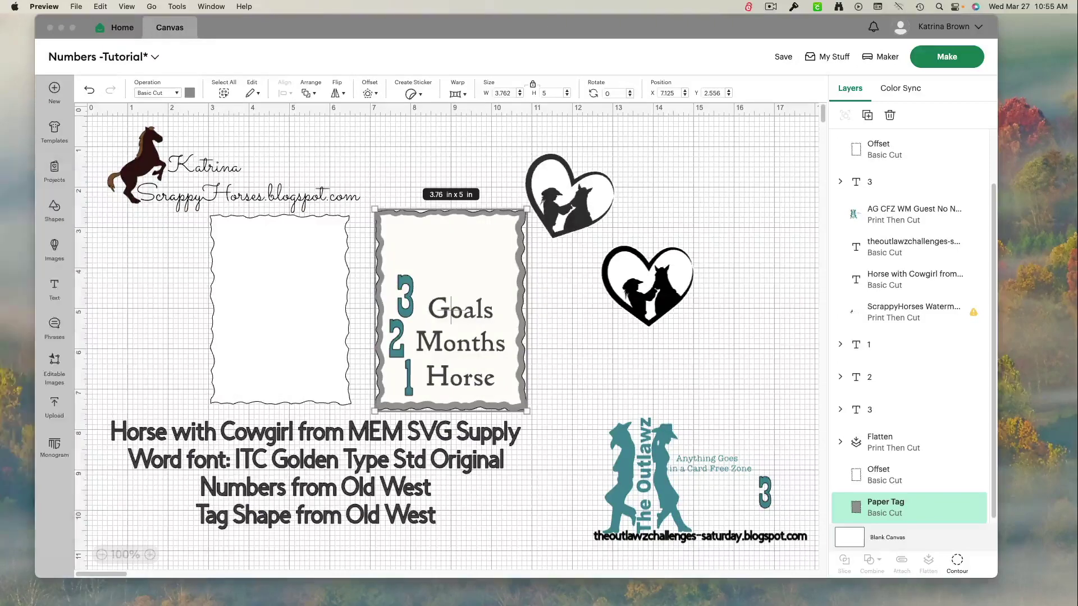
left_click(303, 264)
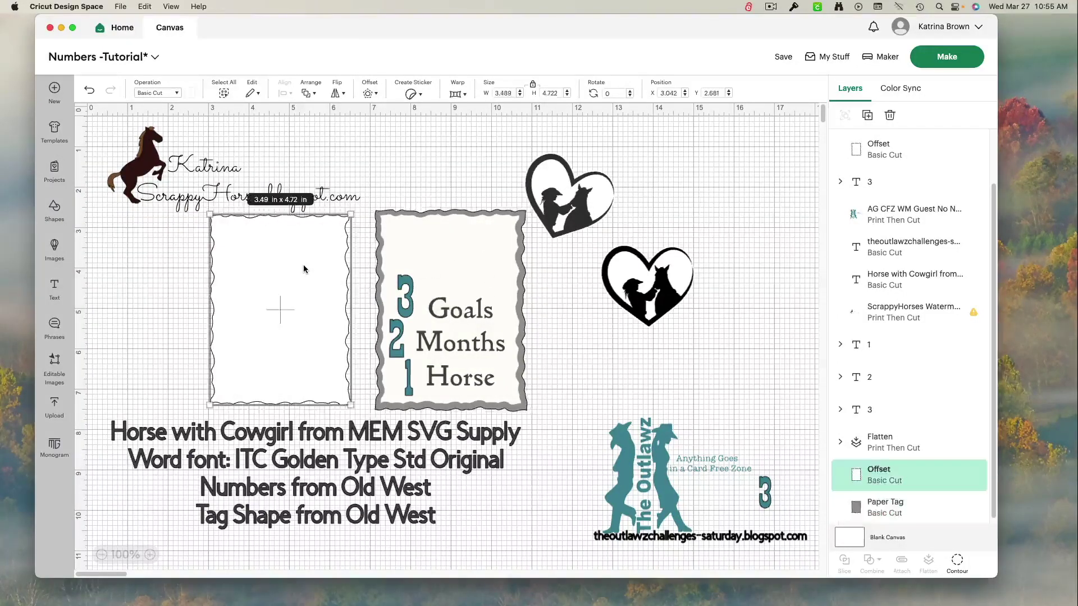
Create a 0.194 in rounded black offset border around the wavy frame and move it aside.
left_click(368, 94)
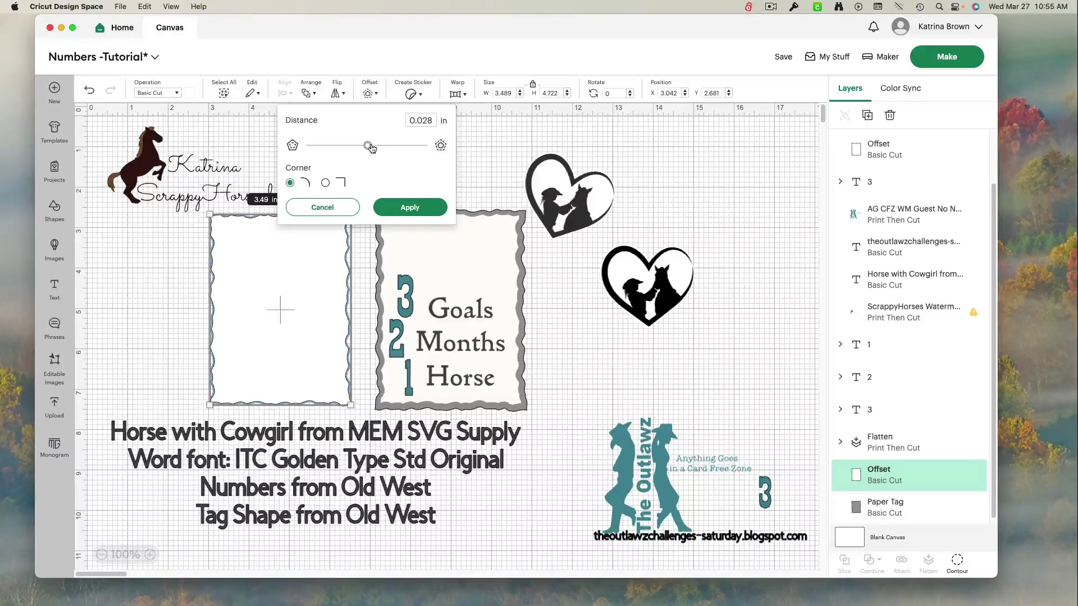
left_click_drag(369, 147, 378, 147)
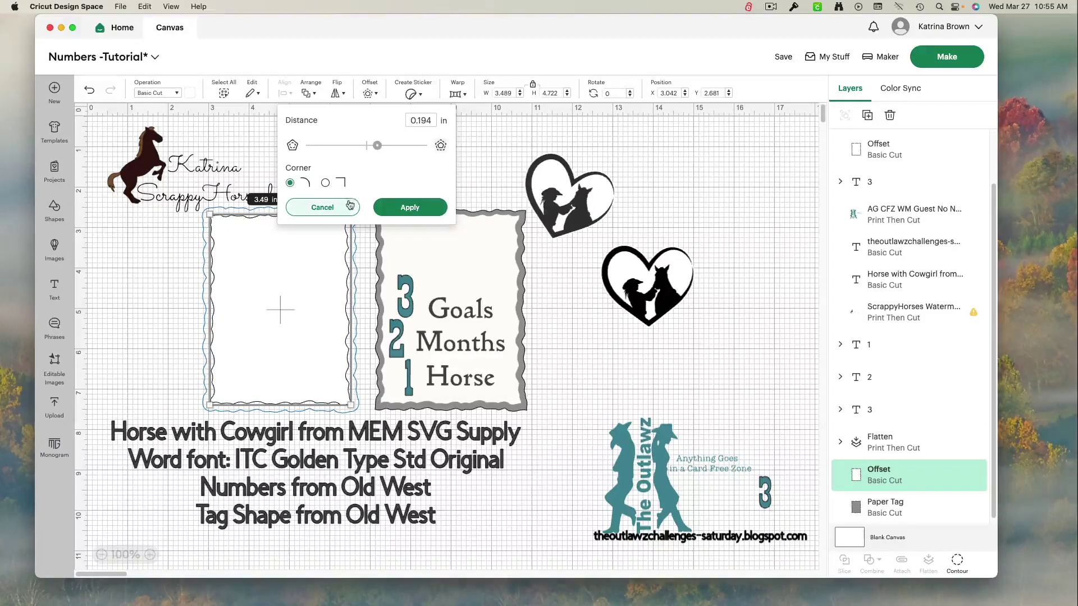
left_click(416, 208)
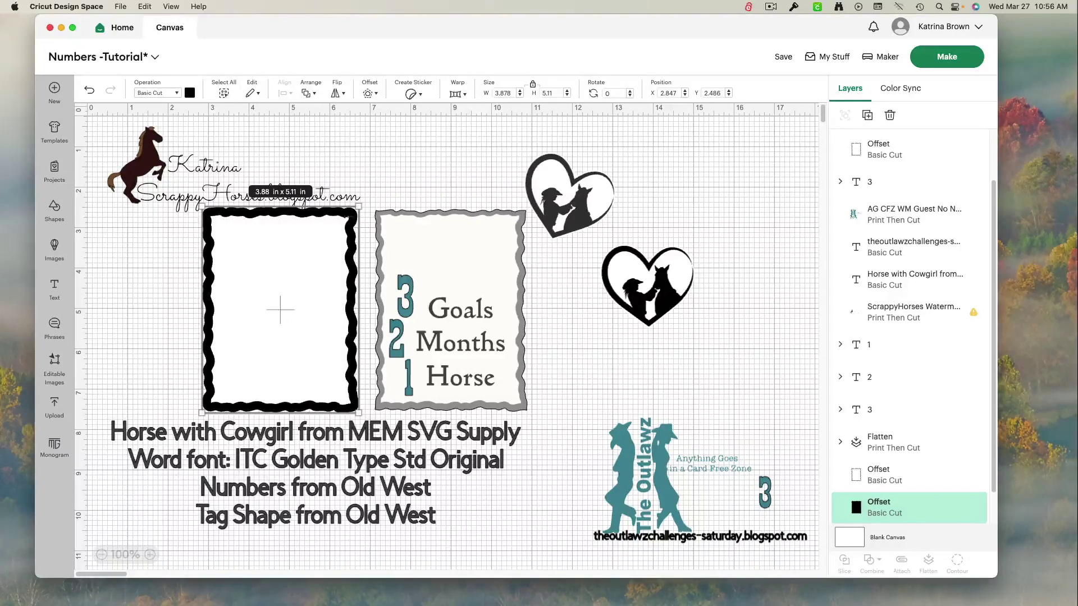
left_click_drag(346, 219, 800, 271)
Create a square-cornered 0.194 in offset of the frame and stack both borders over it.
left_click(328, 278)
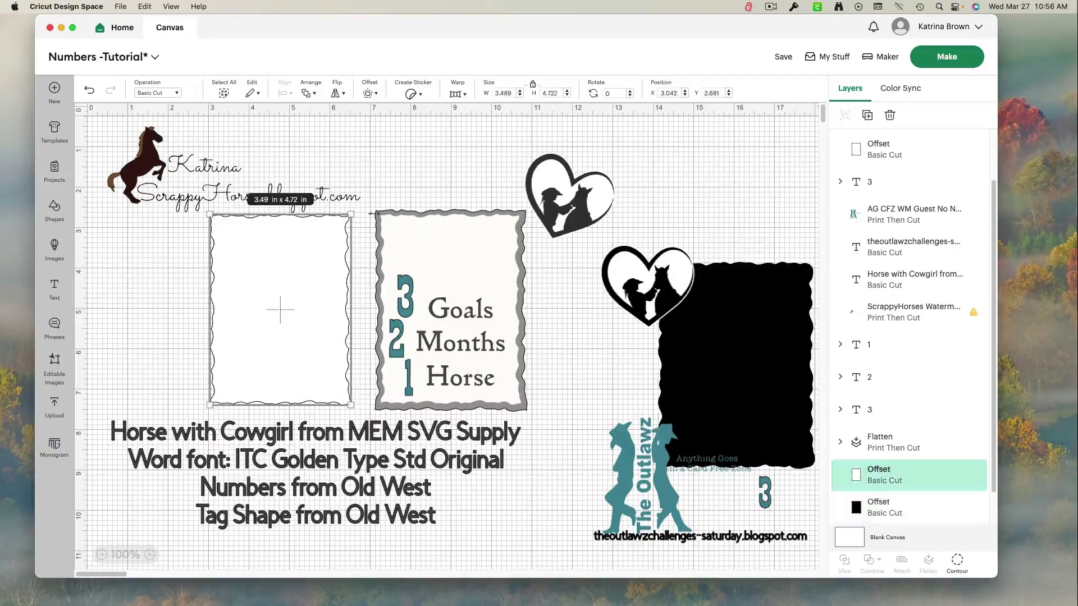
left_click(368, 93)
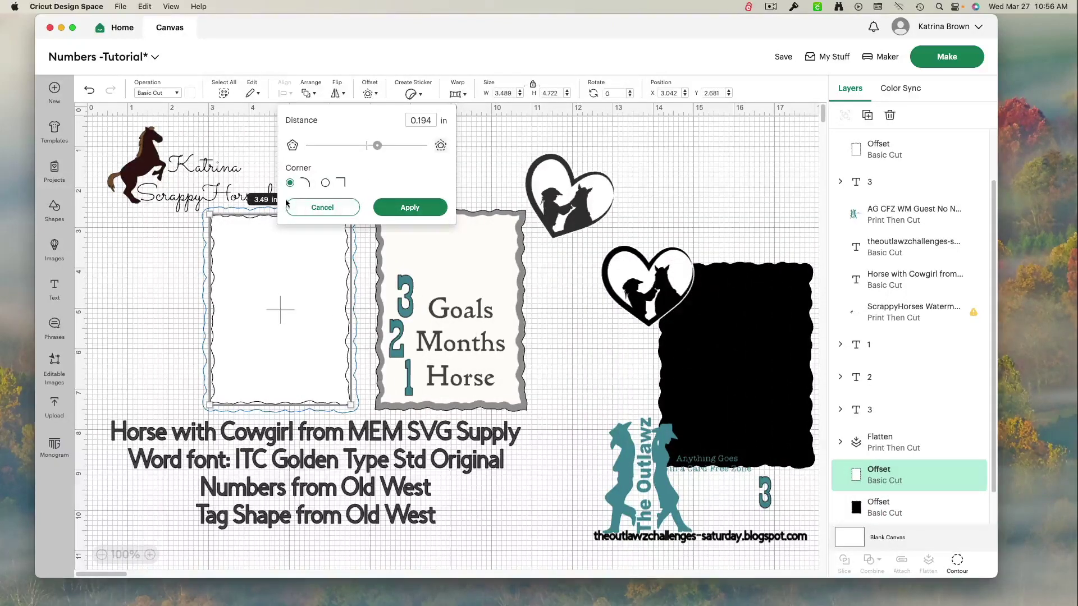
left_click(325, 183)
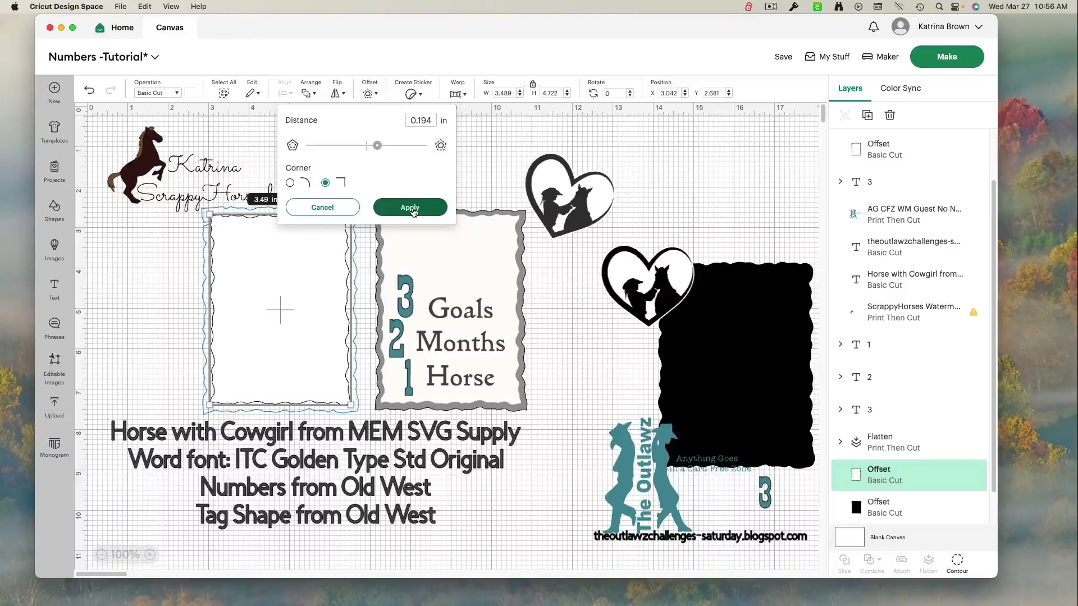
left_click(412, 209)
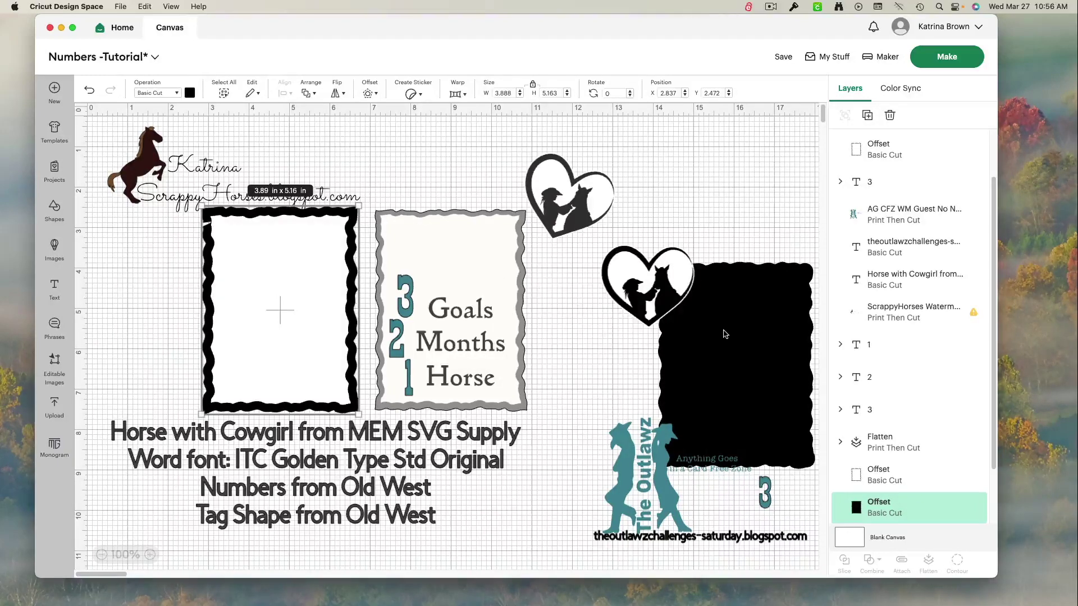
left_click_drag(723, 335, 269, 279)
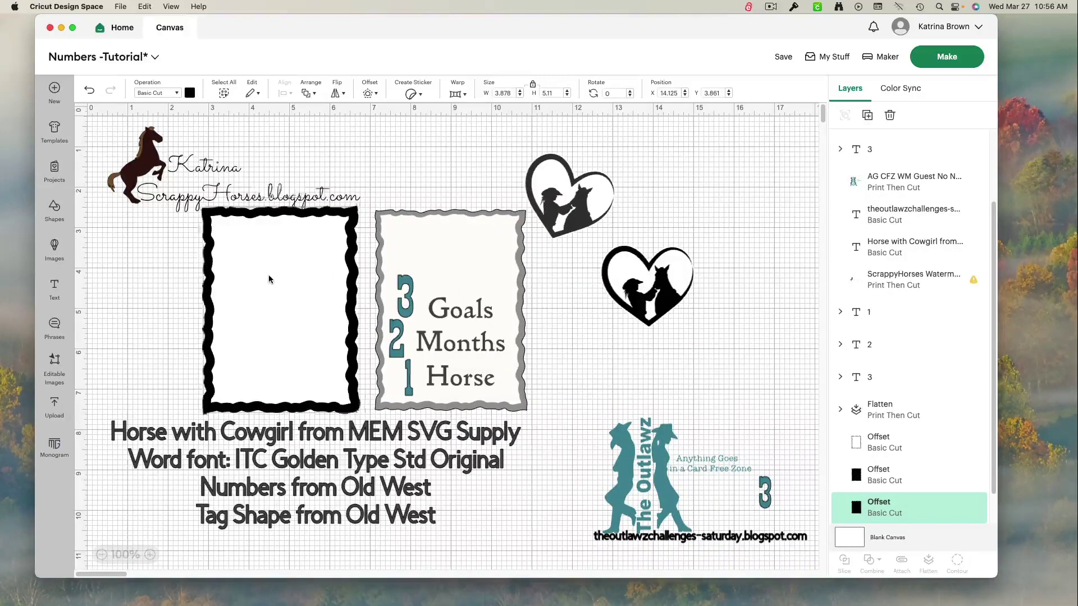